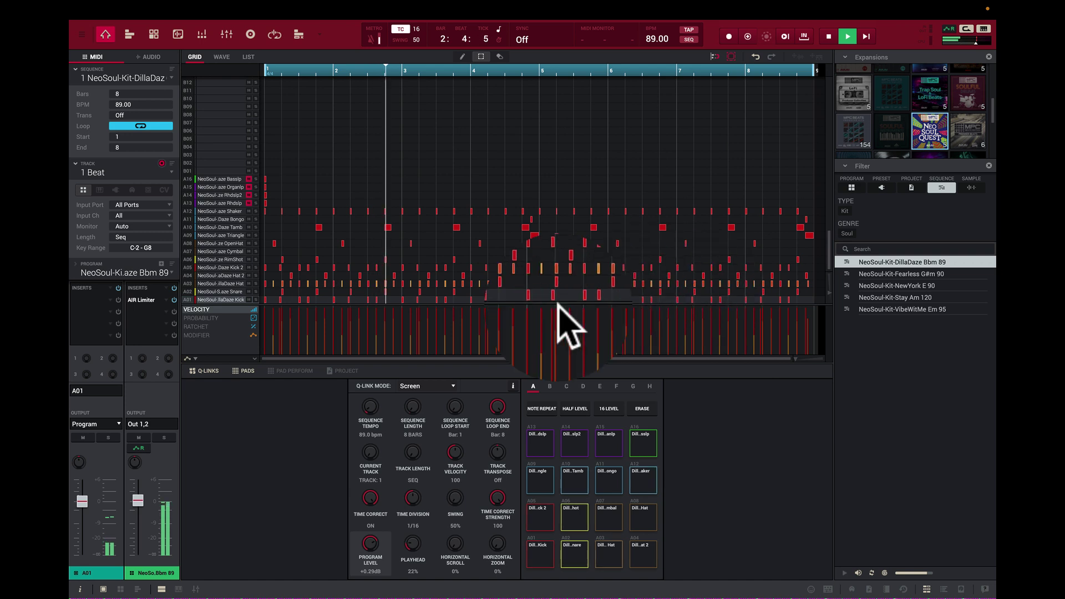
- During playback, lower the A01 pad channel and set the program level to -5.51 dB
mouse_move(138, 501)
left_click_drag(143, 505, 143, 521)
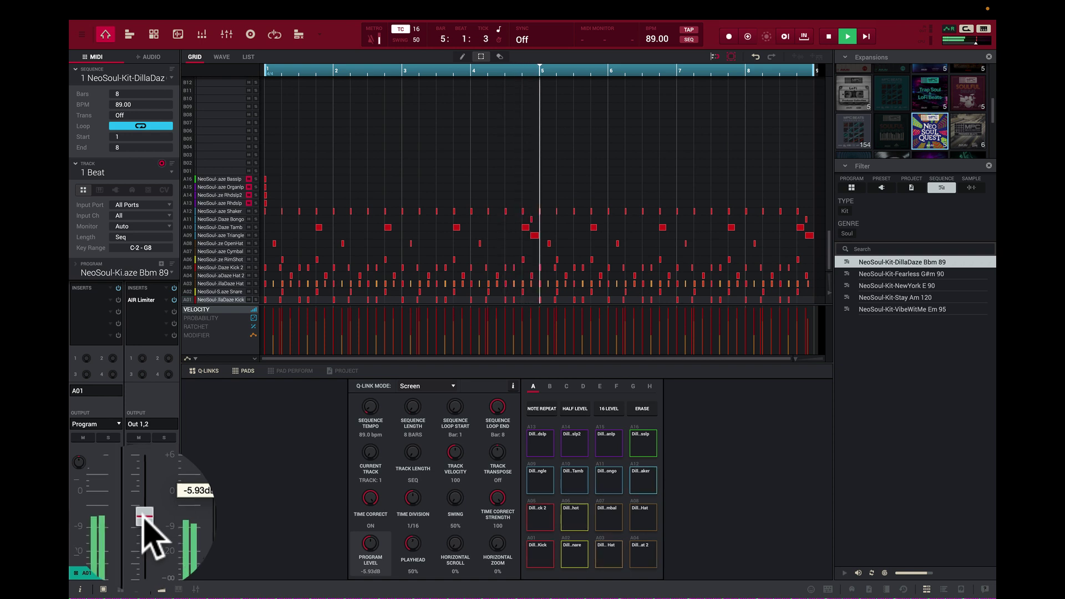
left_click_drag(86, 498, 145, 571)
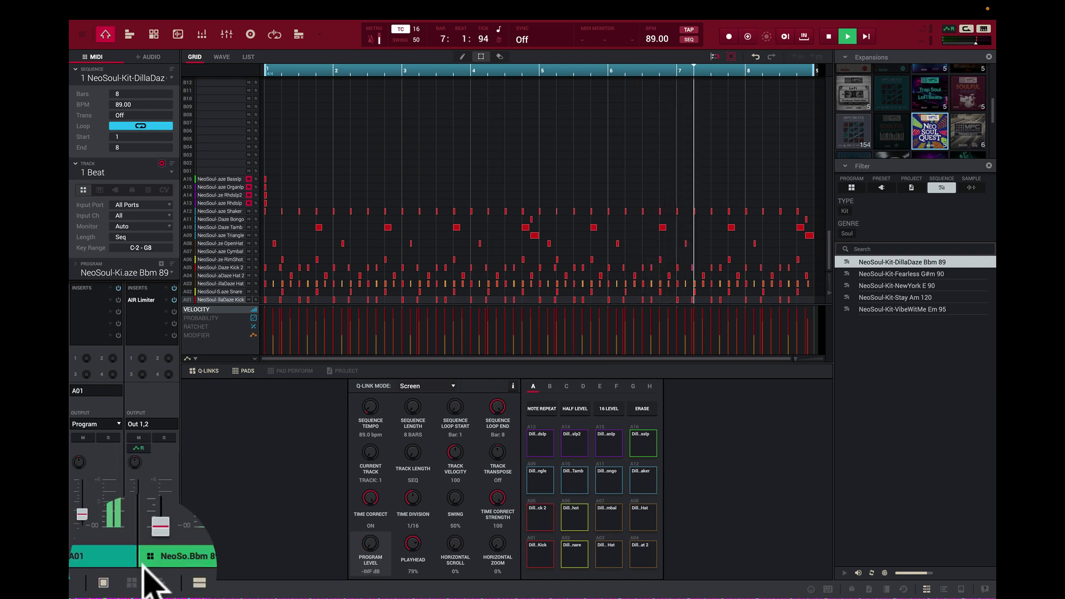
left_click_drag(143, 566, 144, 523)
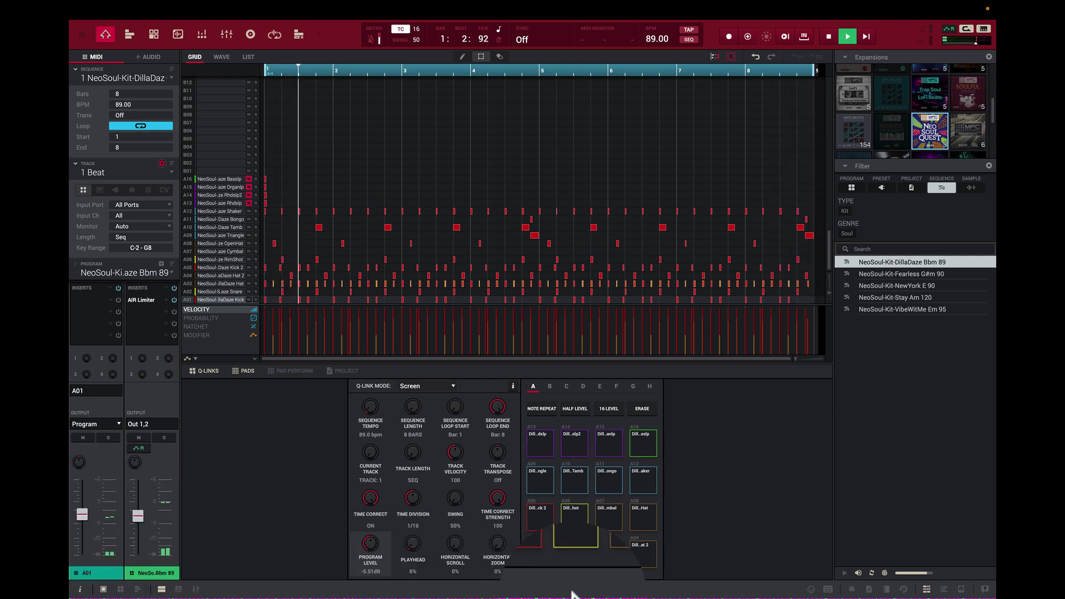
- Audition pads A02, A05 and A06, then lower the Out 1,2 program fader to -13.34 dB
left_click(577, 551)
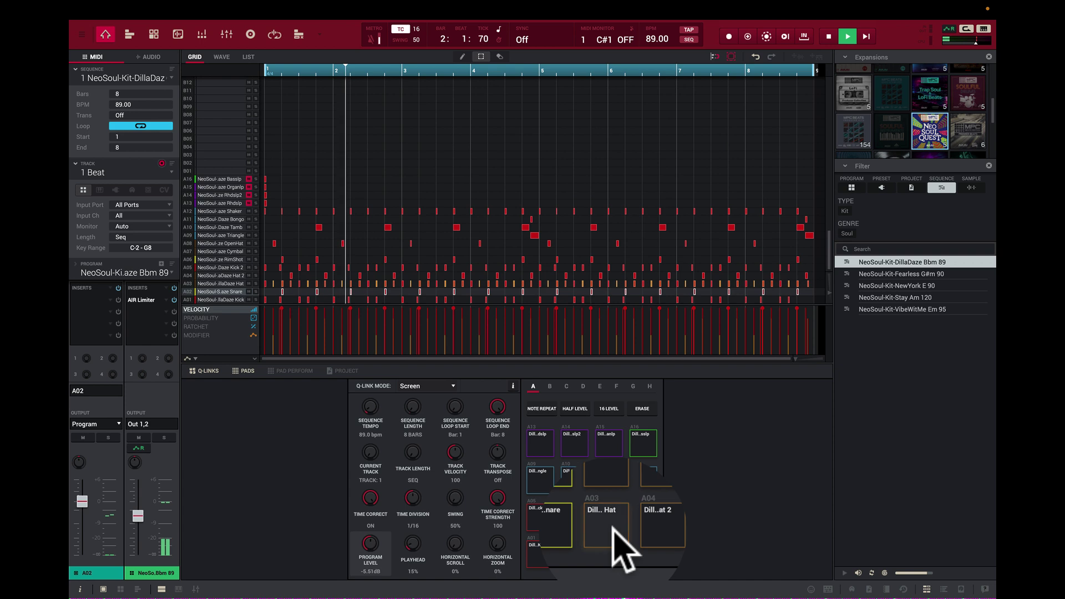
left_click(549, 527)
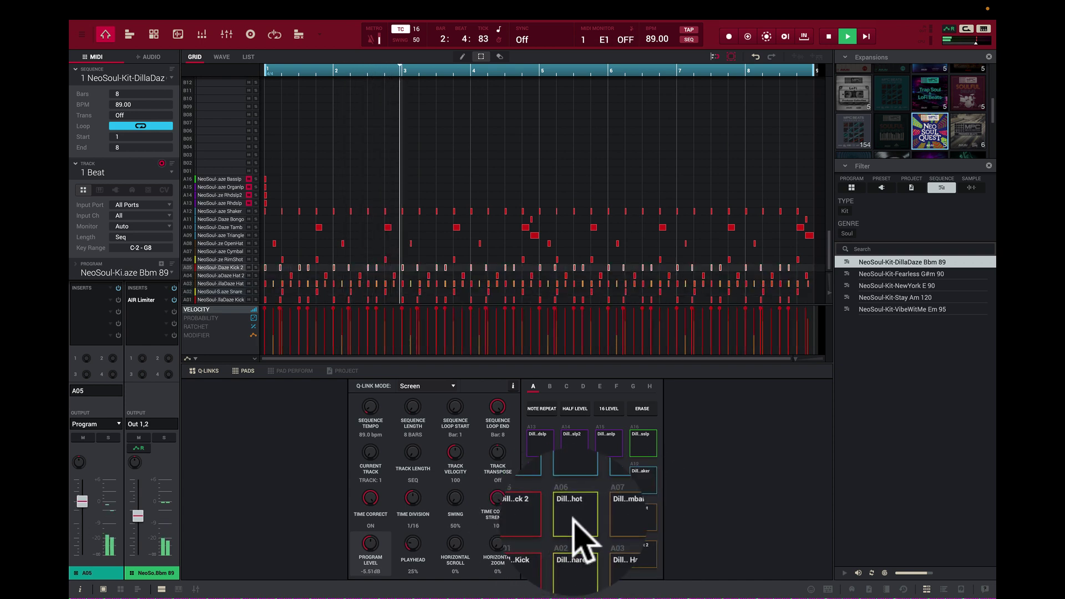
left_click(577, 533)
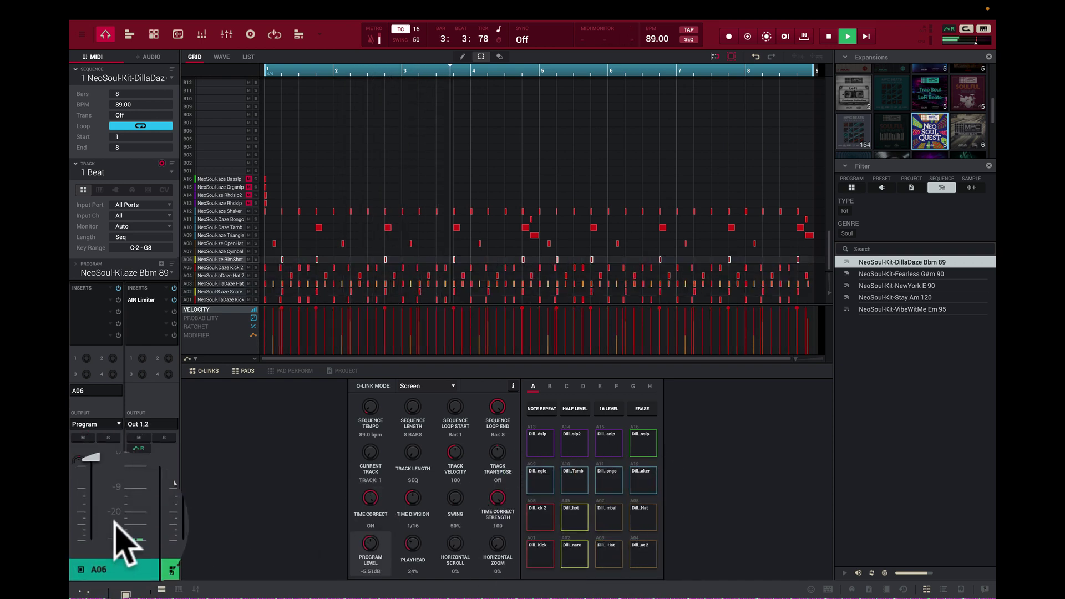
left_click_drag(125, 541, 148, 539)
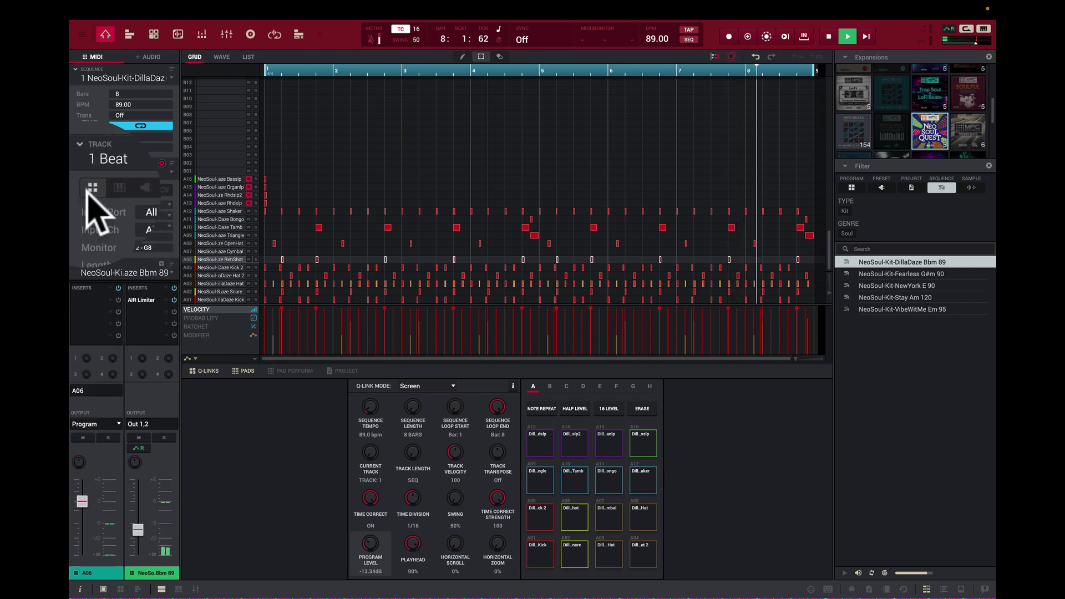
- Stop playback, close the Expansions browser and hide the Q-Links/Pads panel
key("space")
key("ctrl+b")
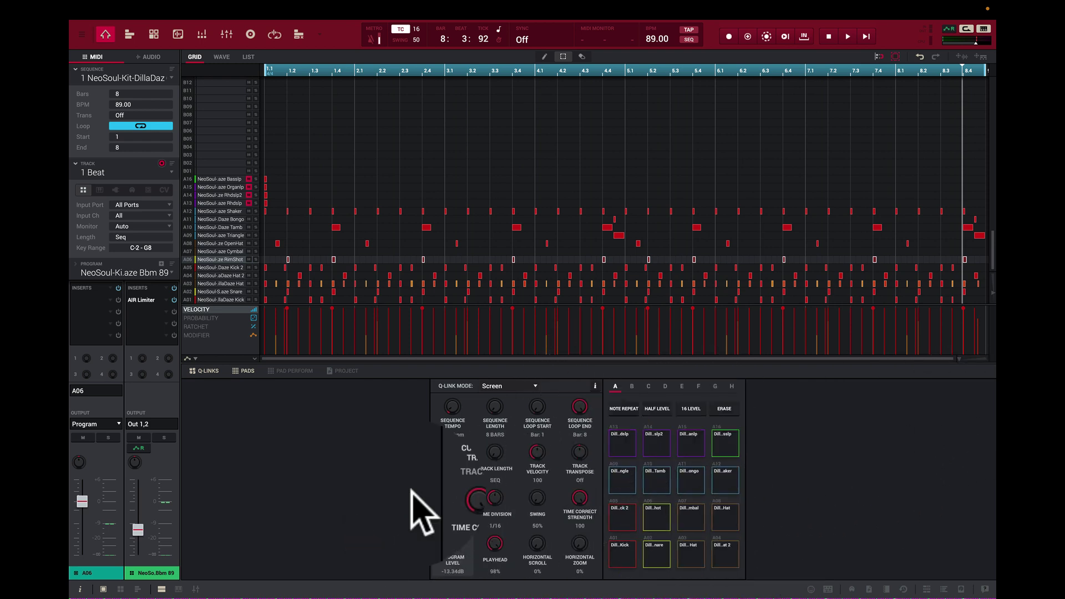
left_click(162, 582)
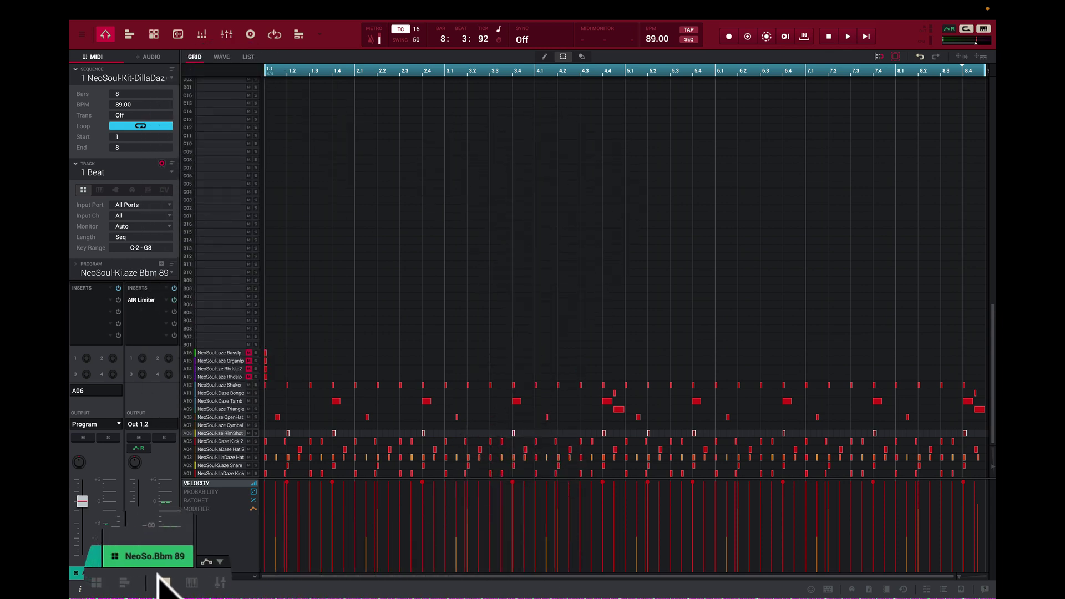
- Restore the Q-Links/Pads panel and toggle the Mixer window open and closed twice
left_click(162, 580)
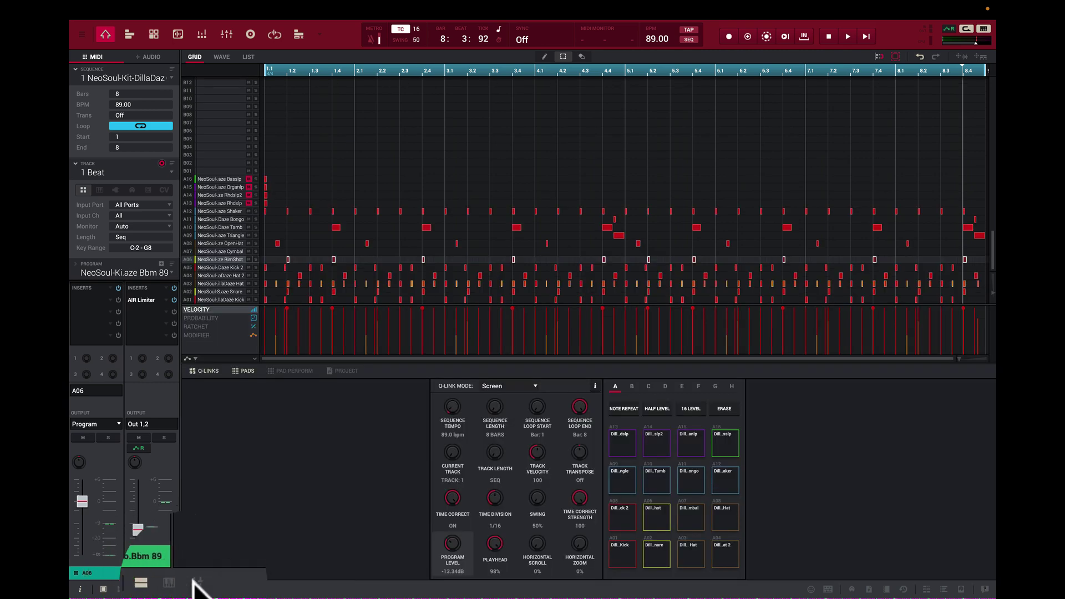
left_click(197, 582)
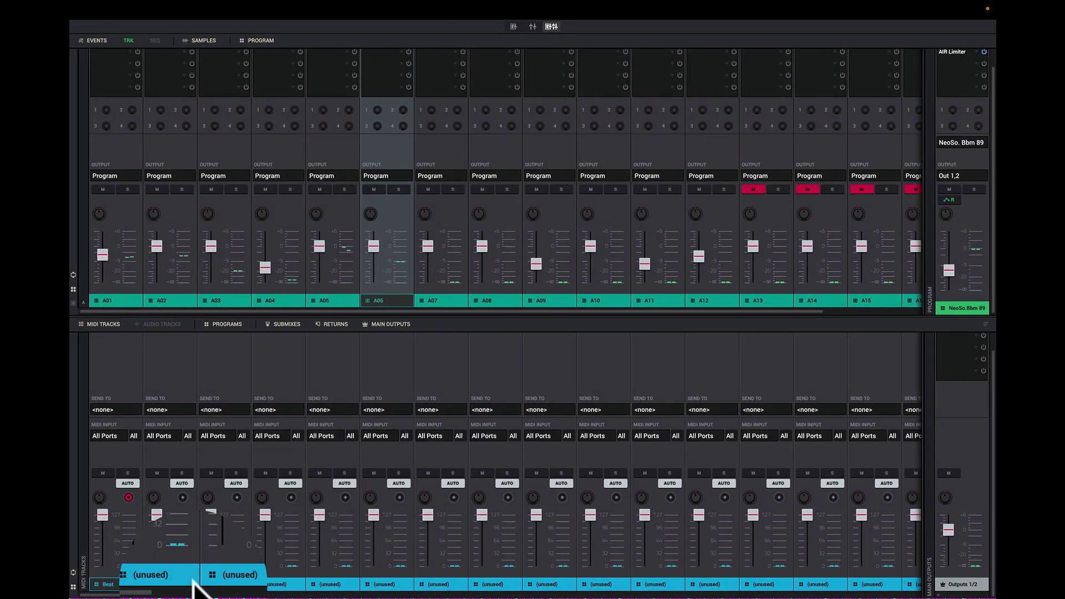
left_click(197, 587)
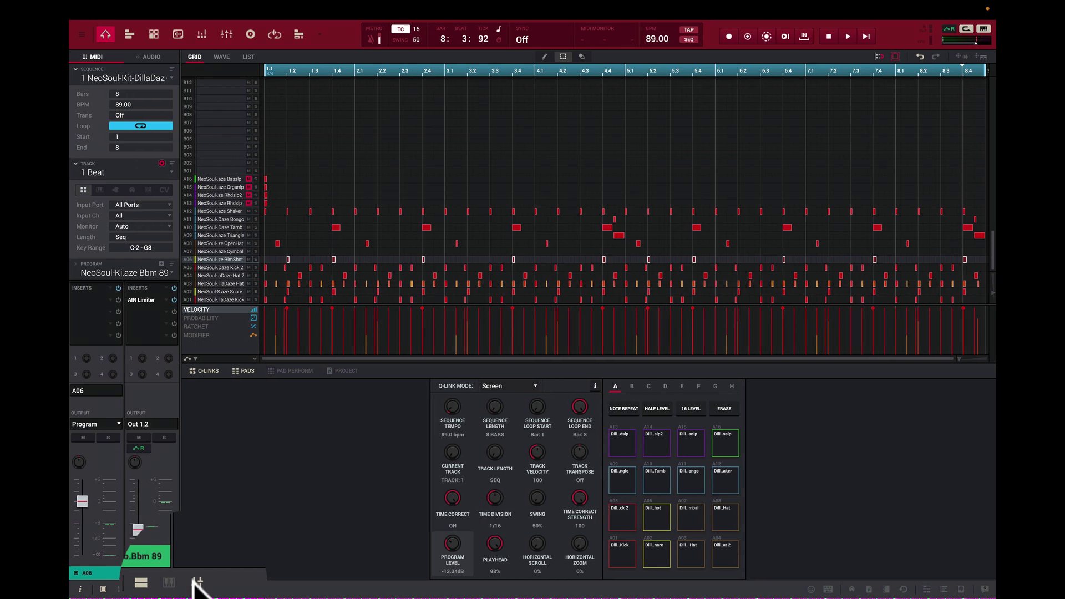
left_click(197, 587)
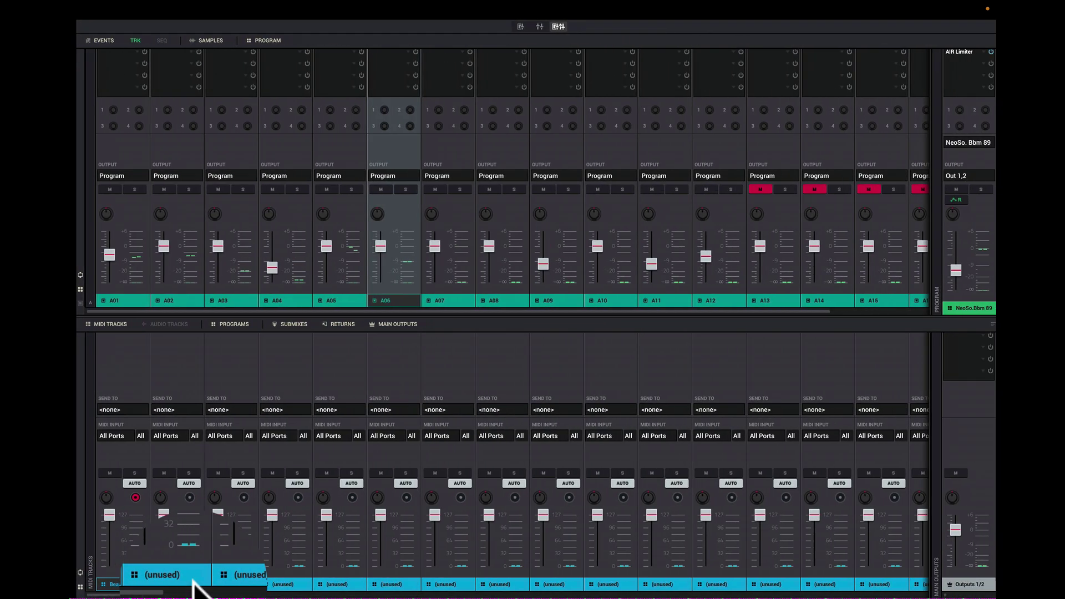
left_click(197, 588)
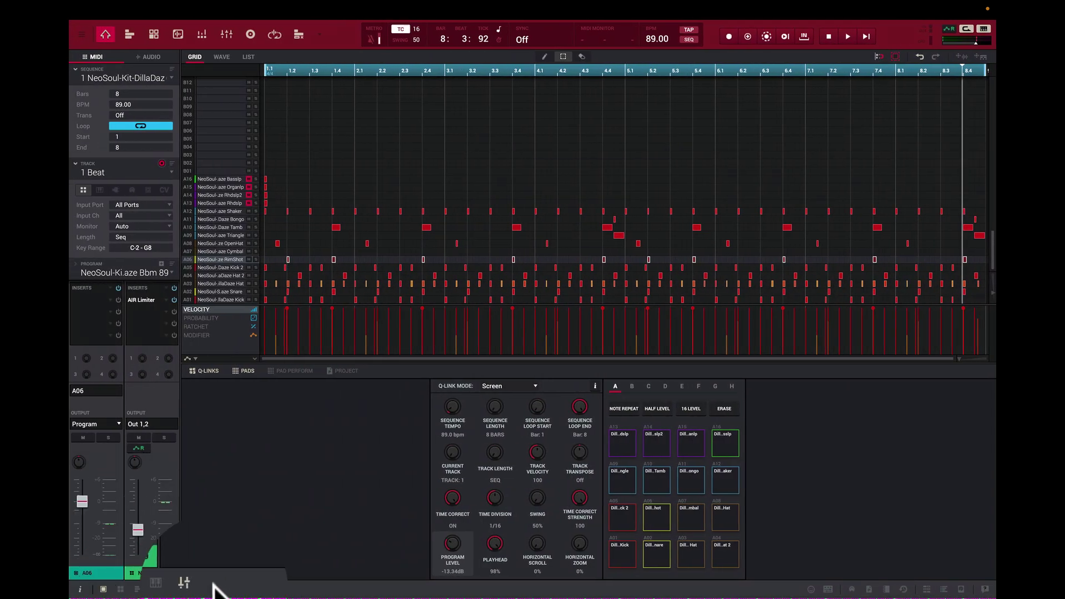
- Hide the side inspector, switch to pad bank B and view empty pad B01's waveform
left_click(85, 580)
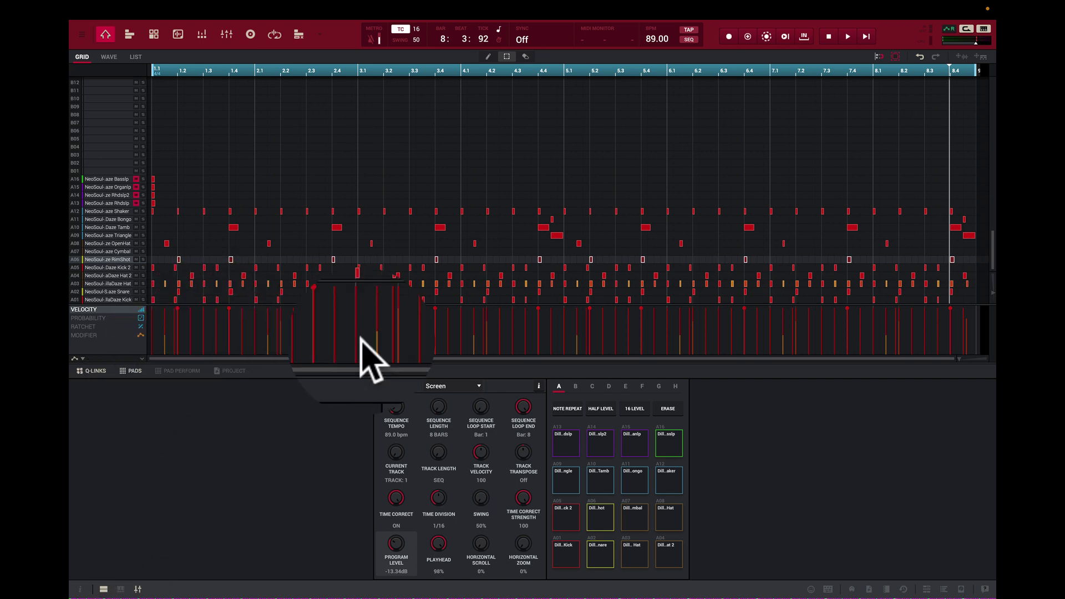
left_click(147, 138)
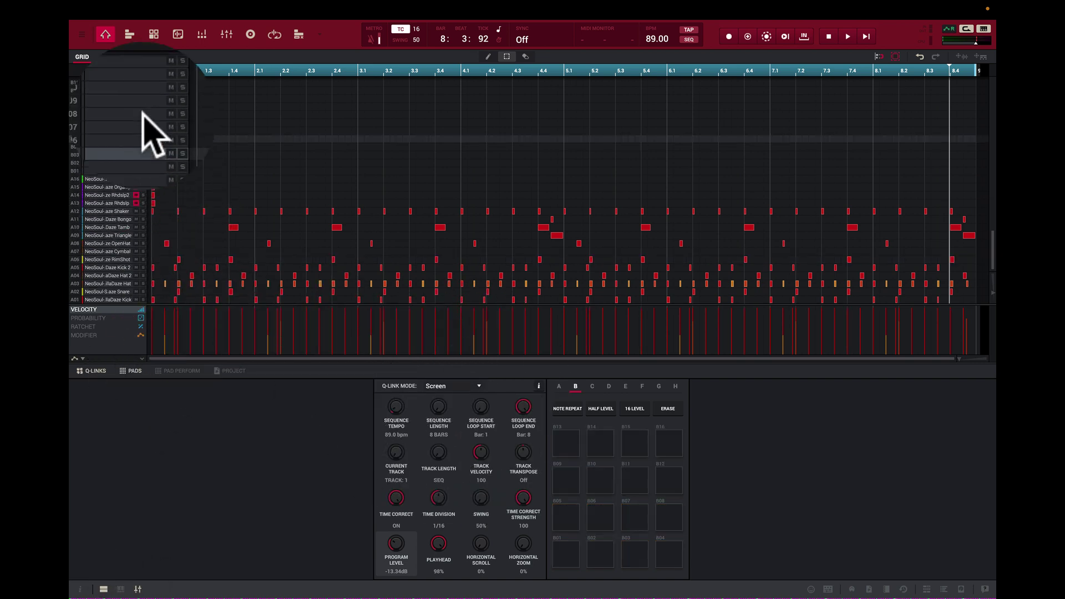
left_click(108, 56)
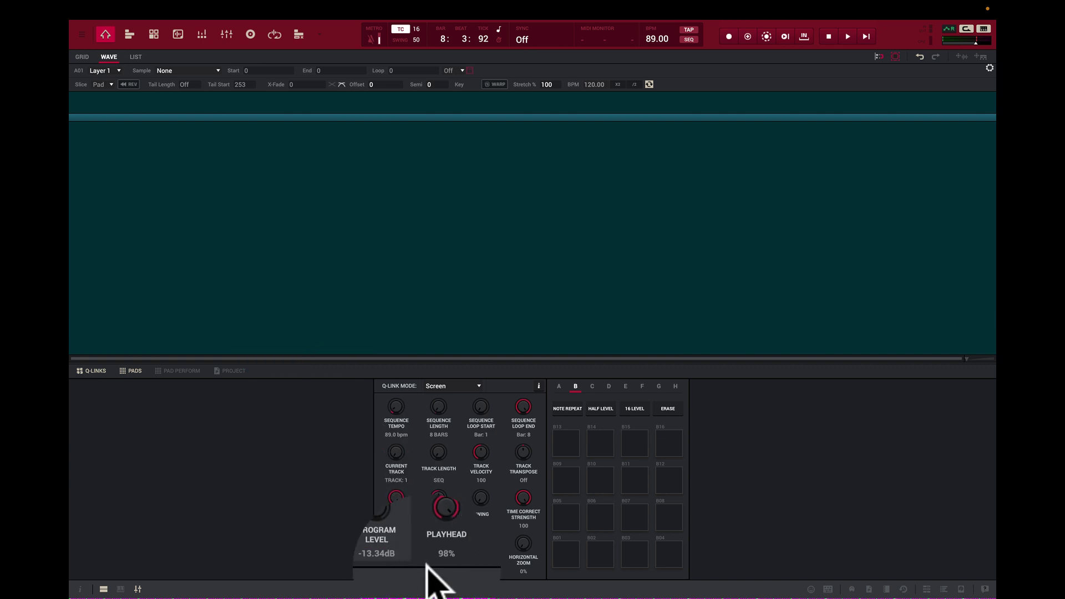
left_click(603, 549)
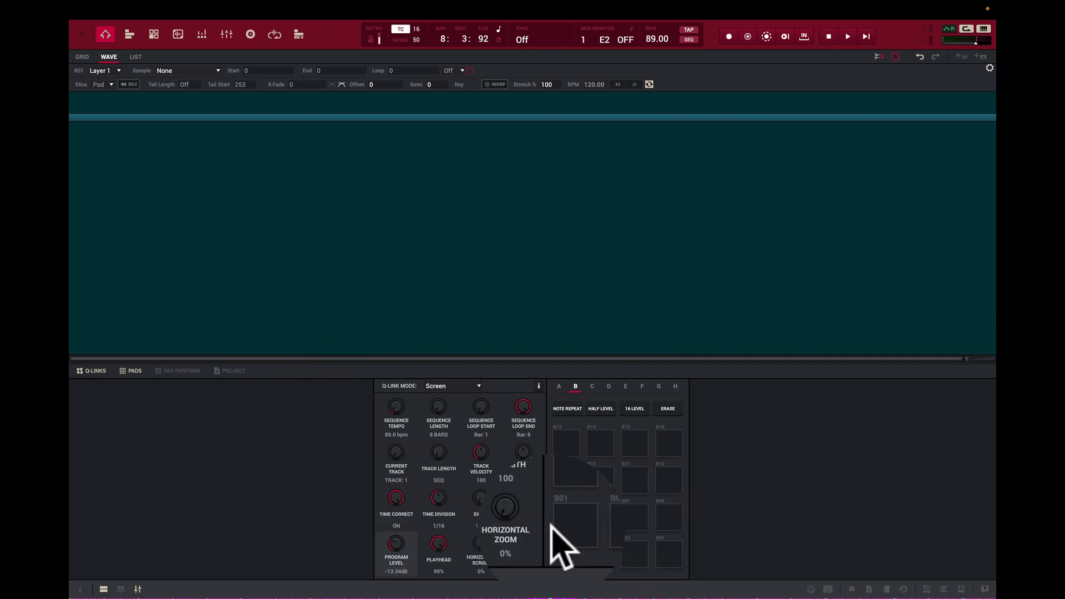
- Show the event list, play from the start and stop at 3:2:45
left_click(136, 57)
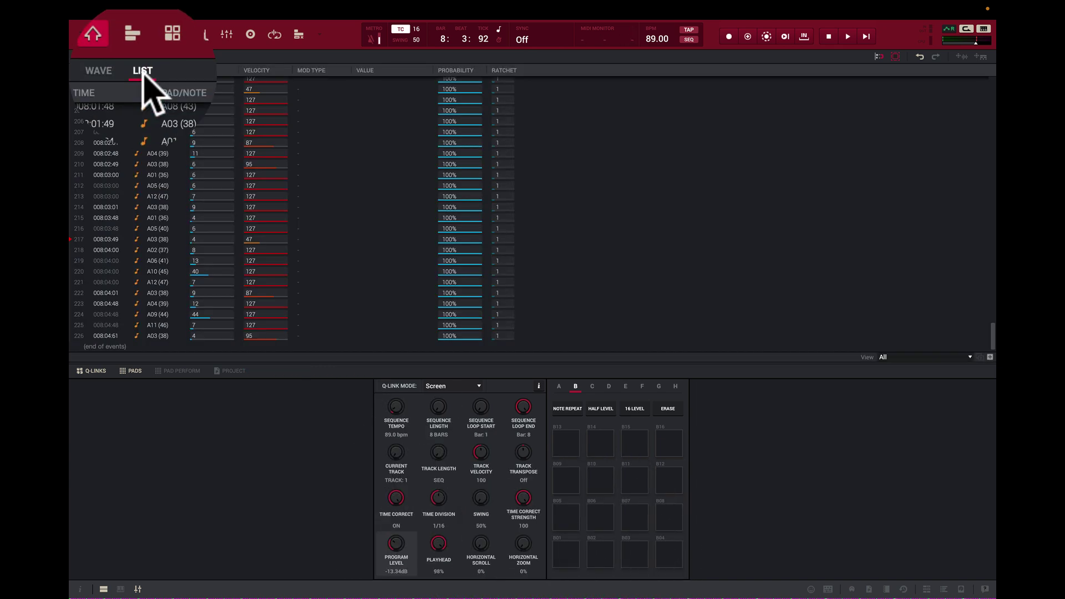
key("space")
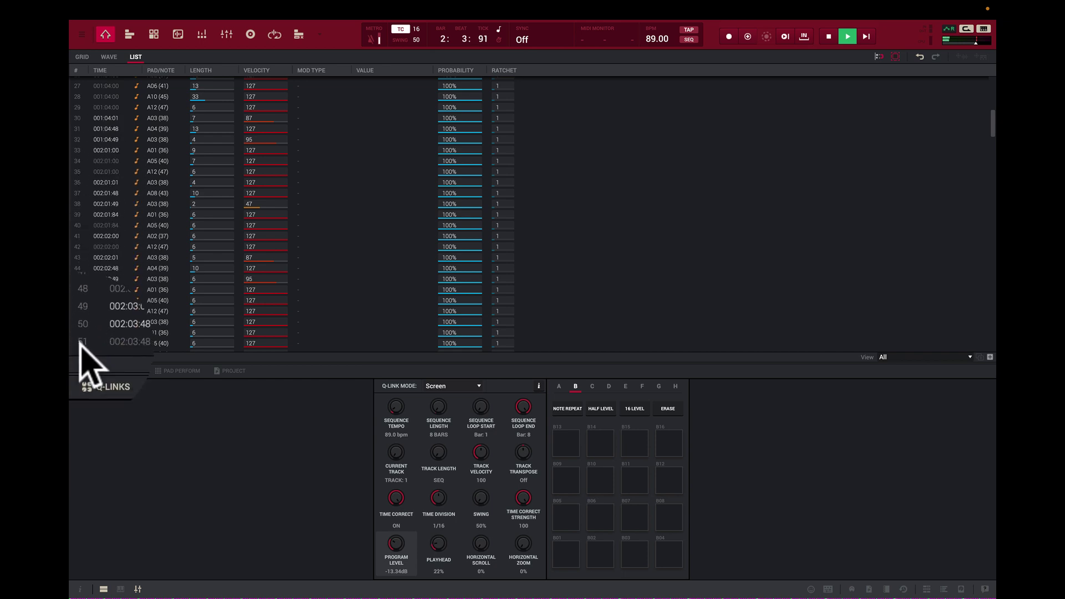
key("space")
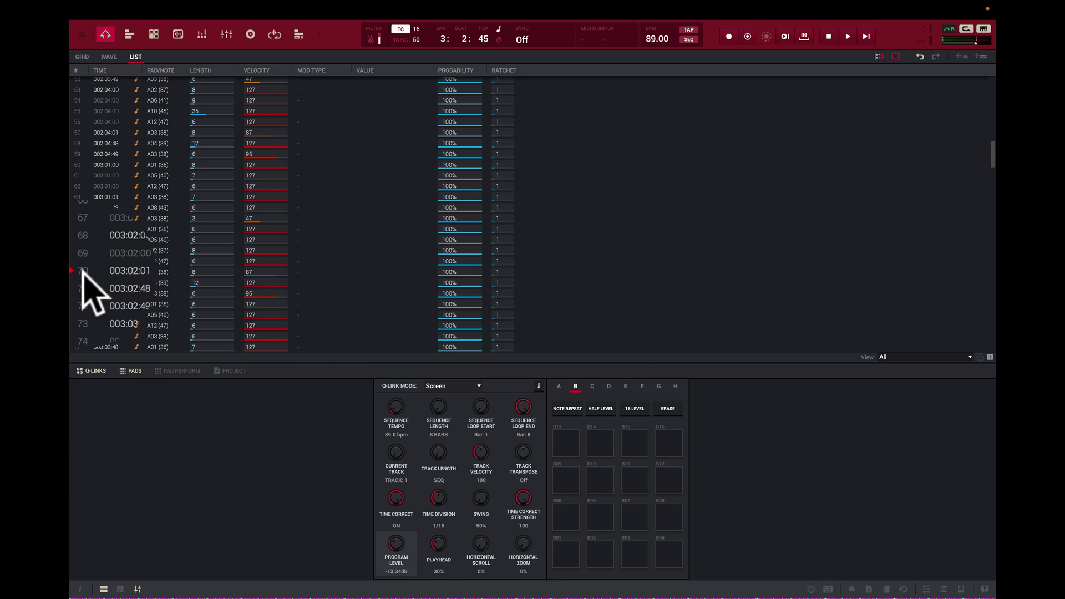
- Select event rows 70 through 73 in the list
left_click(133, 271)
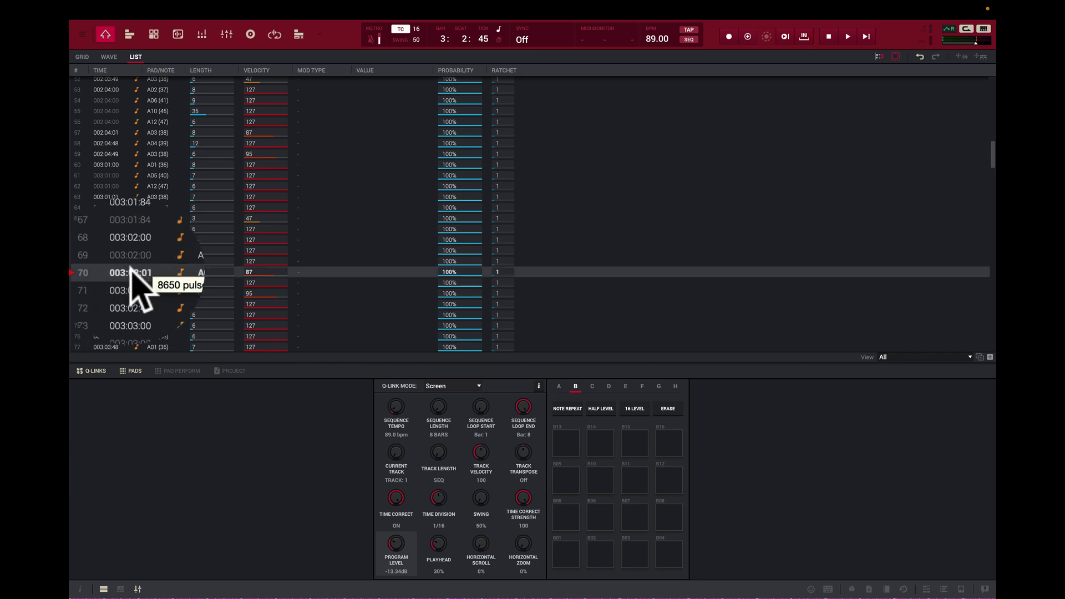
left_click(132, 283)
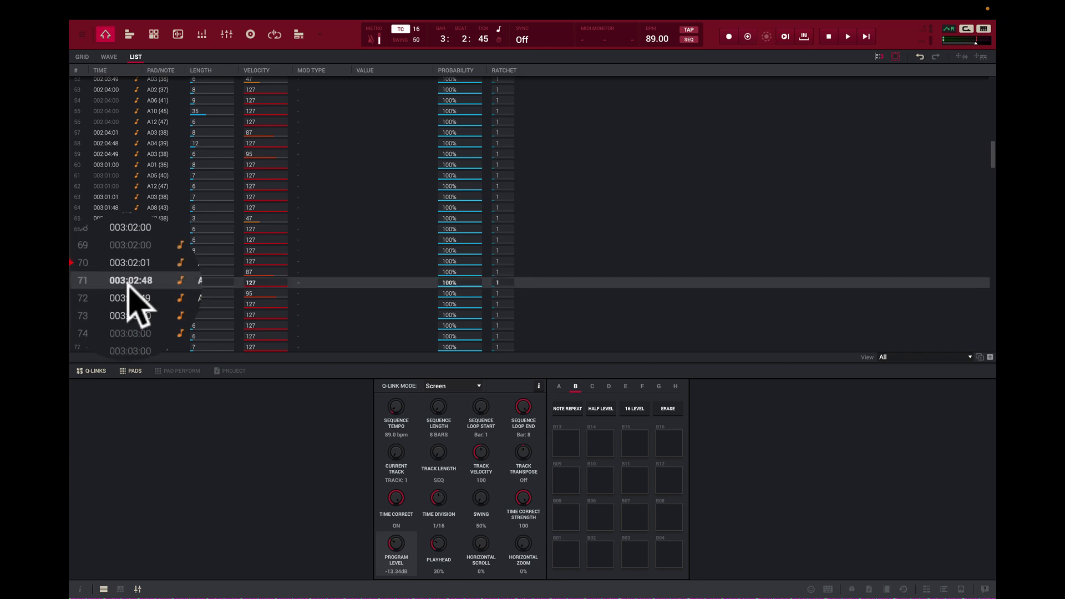
left_click(132, 293)
left_click(132, 303)
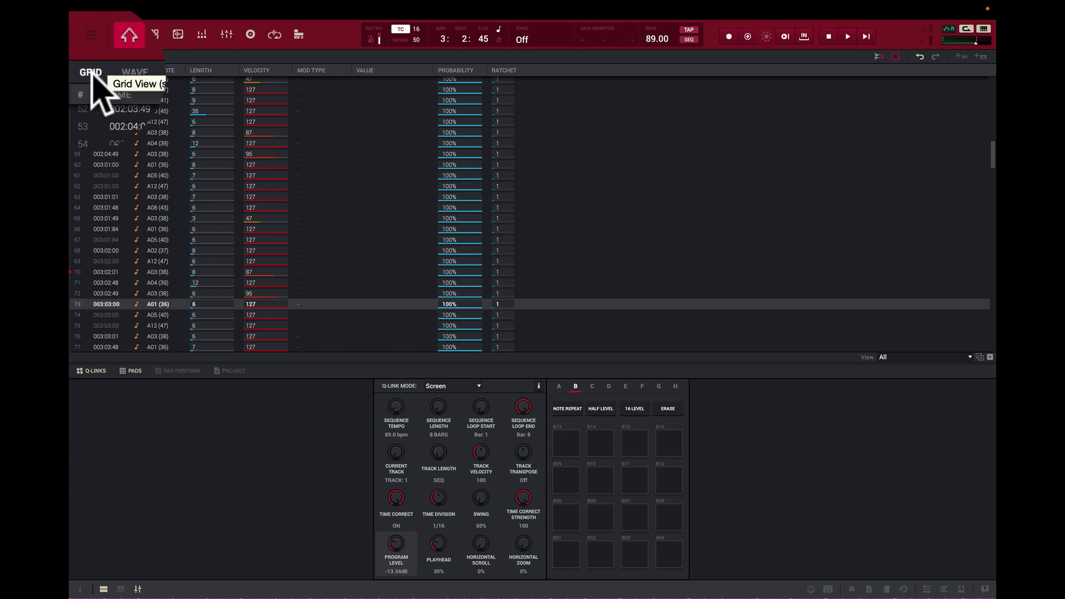
- Return to the grid with the beat playing, reopen the inspector and show the program channel strip
left_click(82, 57)
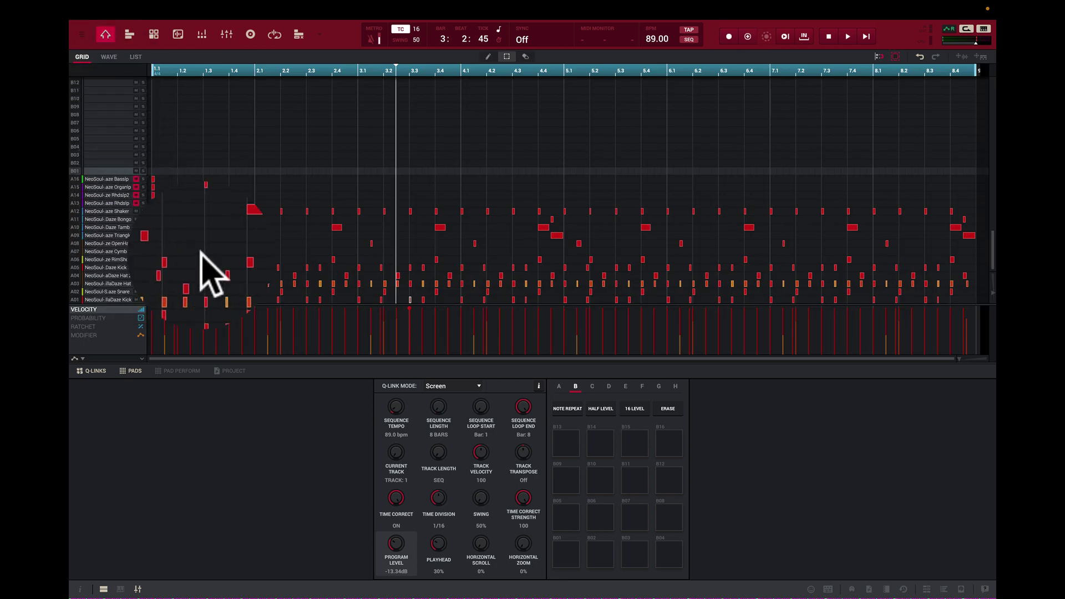
key("space")
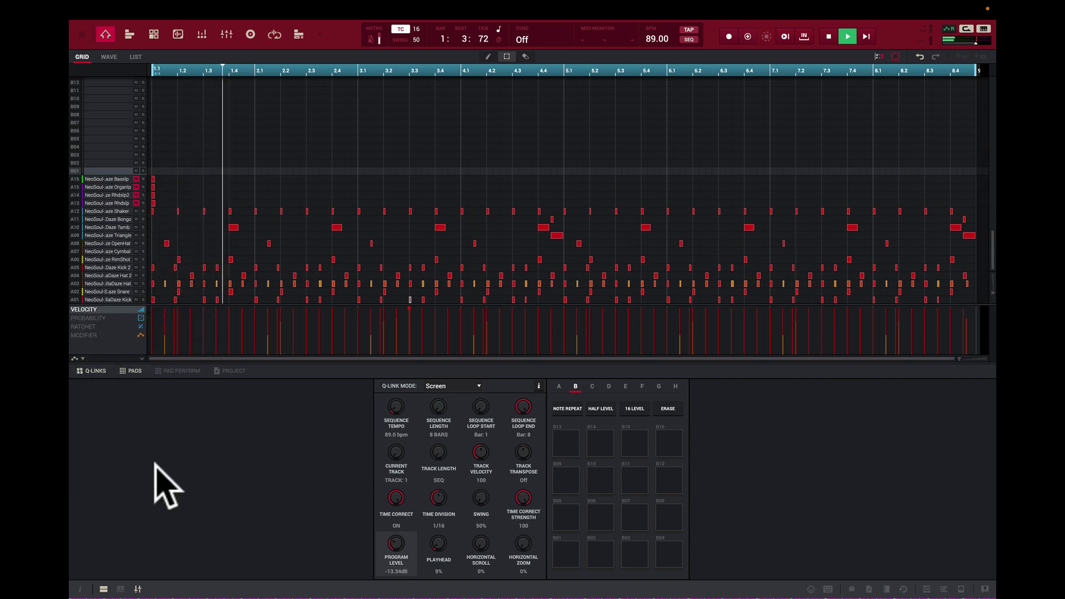
left_click(87, 583)
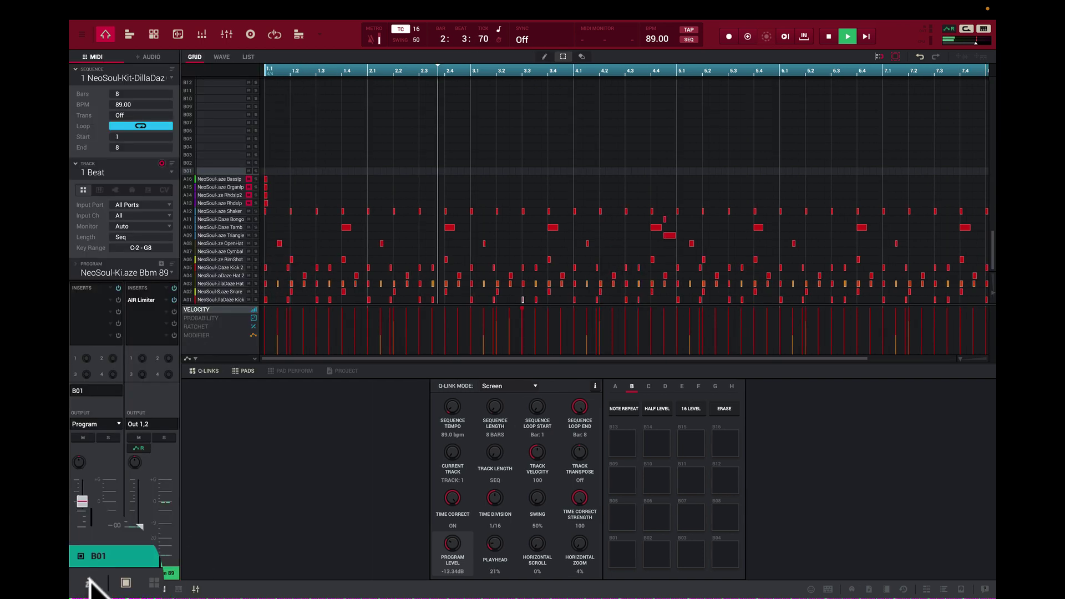
left_click(125, 582)
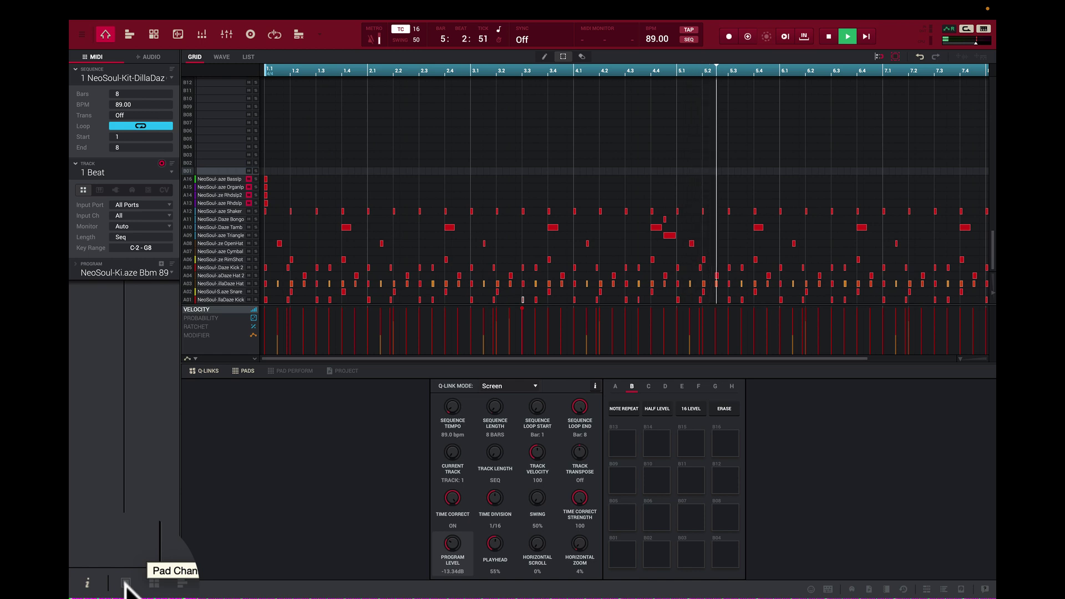
left_click(125, 582)
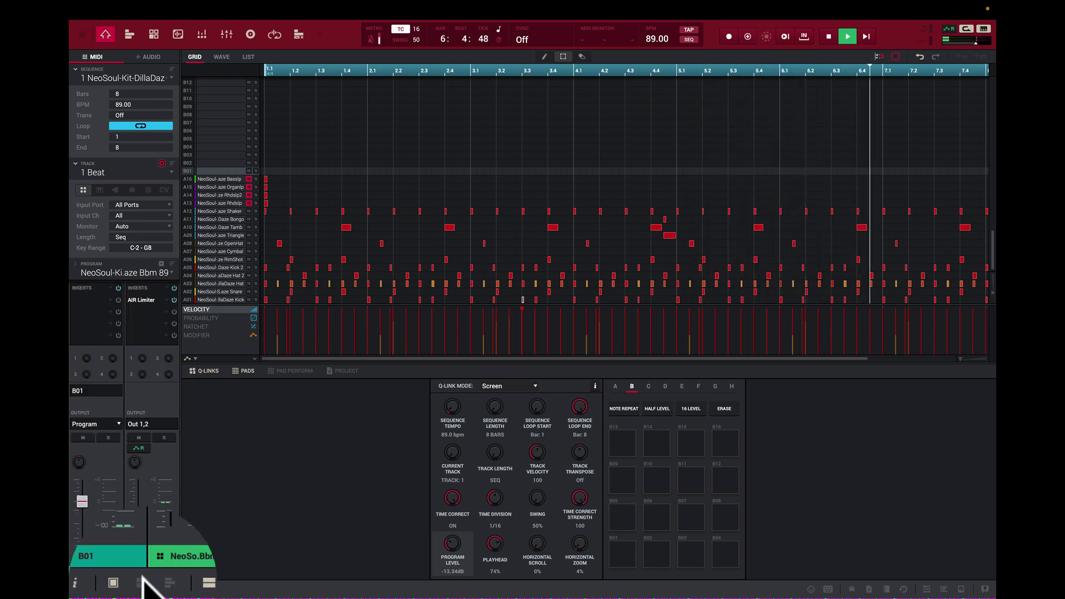
left_click(143, 582)
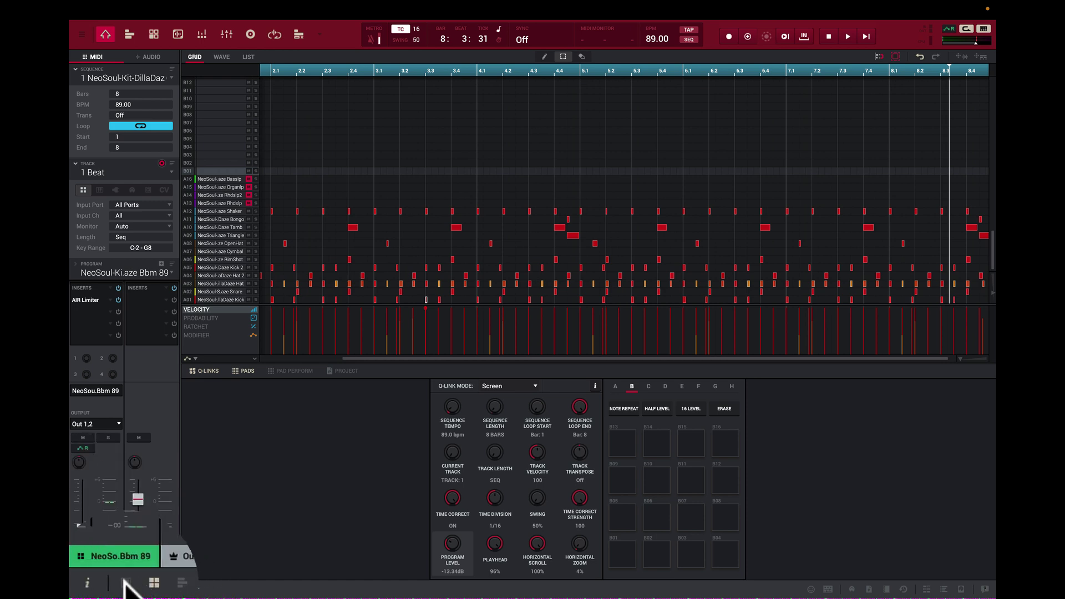
- Browse the insert plug-in list without choosing one, return to the program strip, and show the browser
left_click(125, 583)
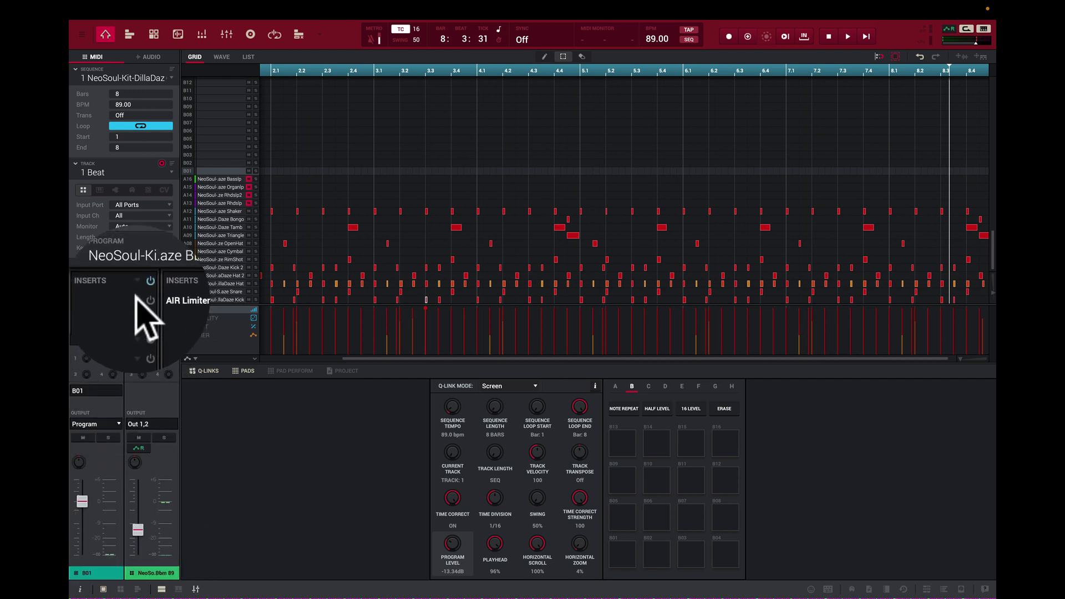
left_click(109, 296)
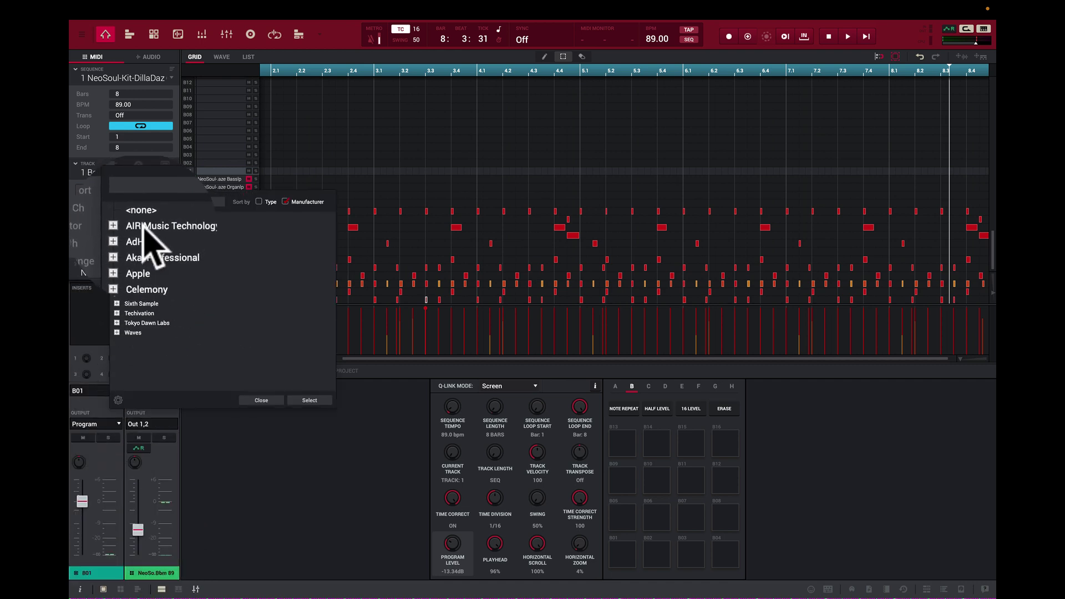
left_click(260, 401)
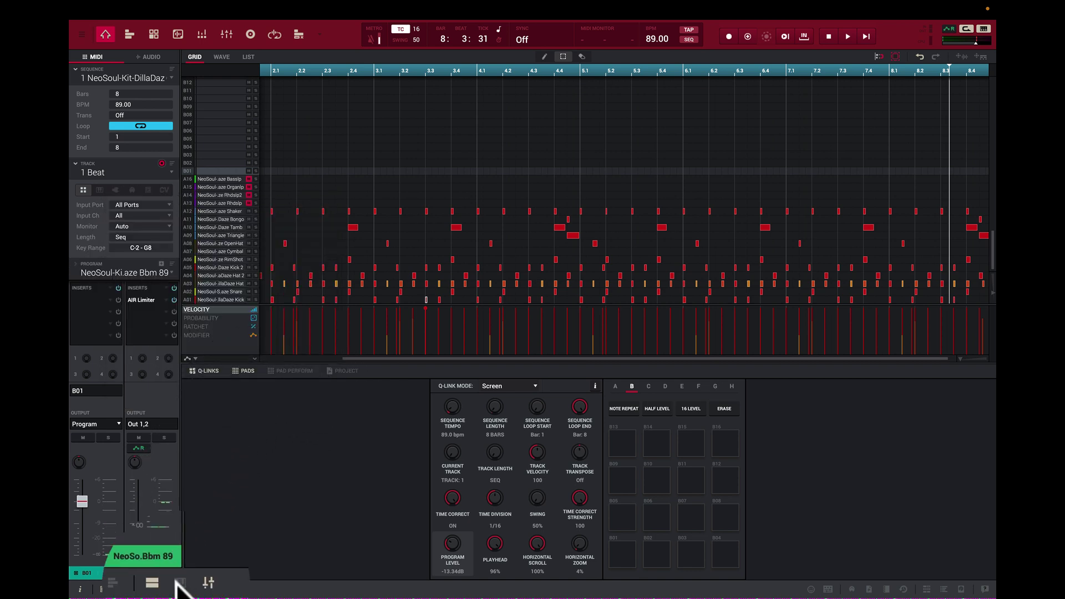
left_click(142, 571)
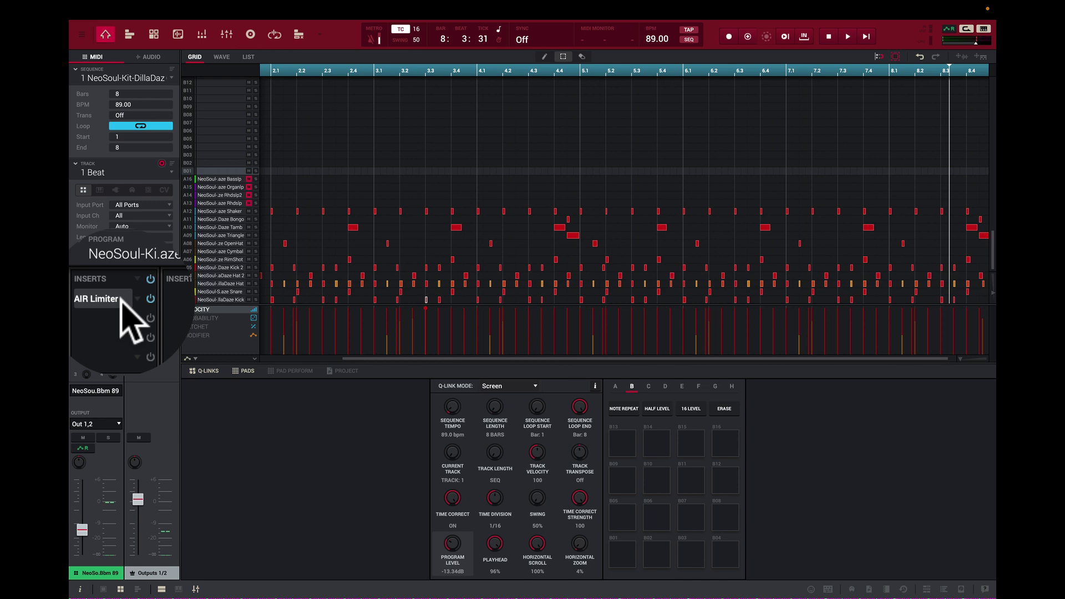
key("ctrl+b")
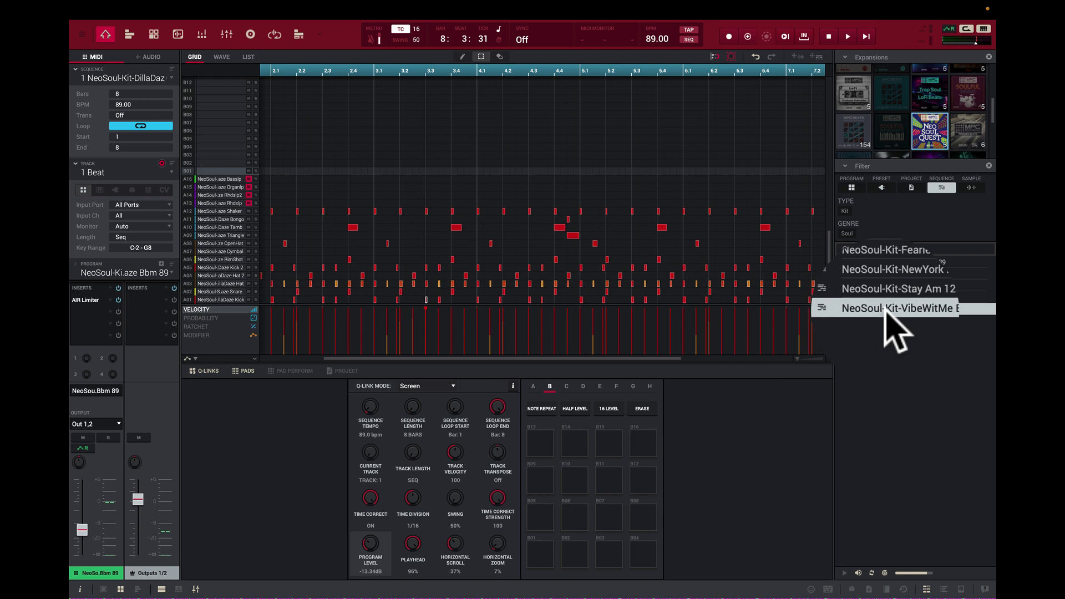
- Apply the PROGRAM filter to list the five NeoSoul kit programs
left_click(851, 187)
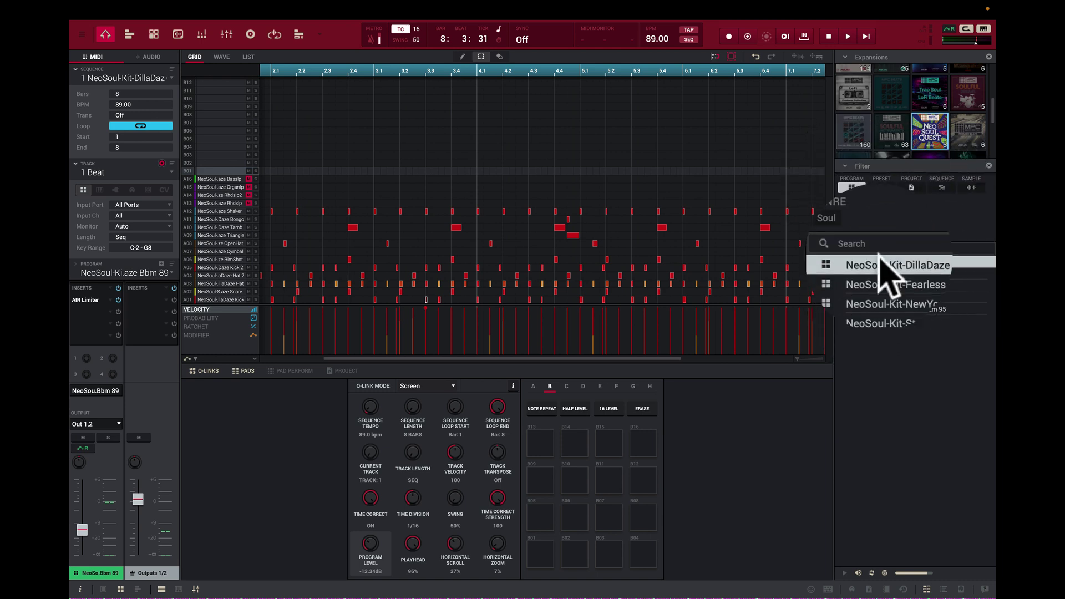
scroll(884, 300, "up", 2)
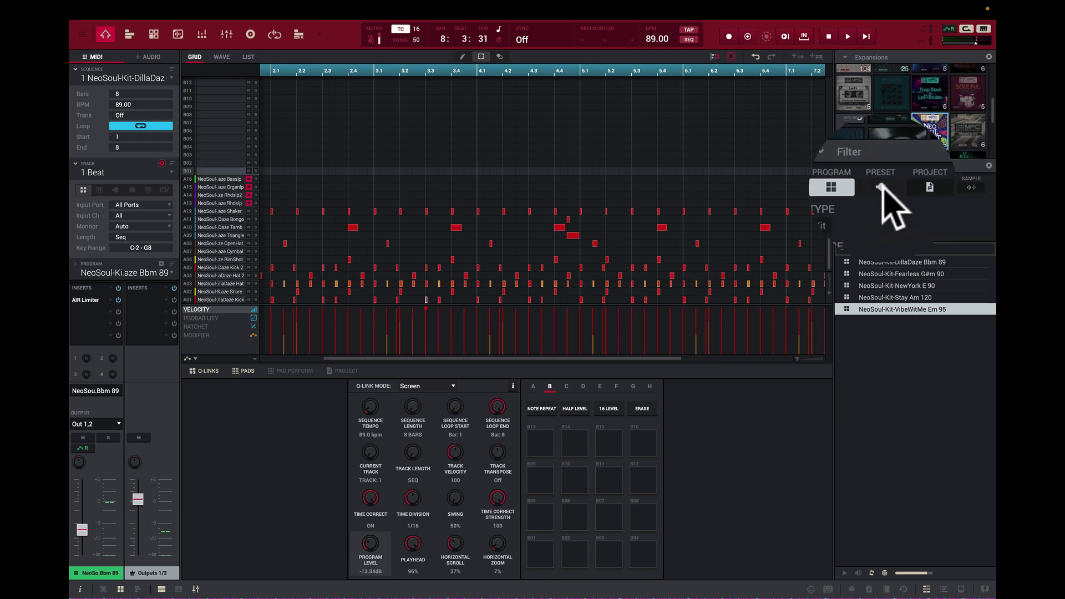
- Filter the browser to samples and preview Stay Riser, VibeWitMe Vinyl, NewYork Cymbal and DillaDaze Hat
left_click(969, 187)
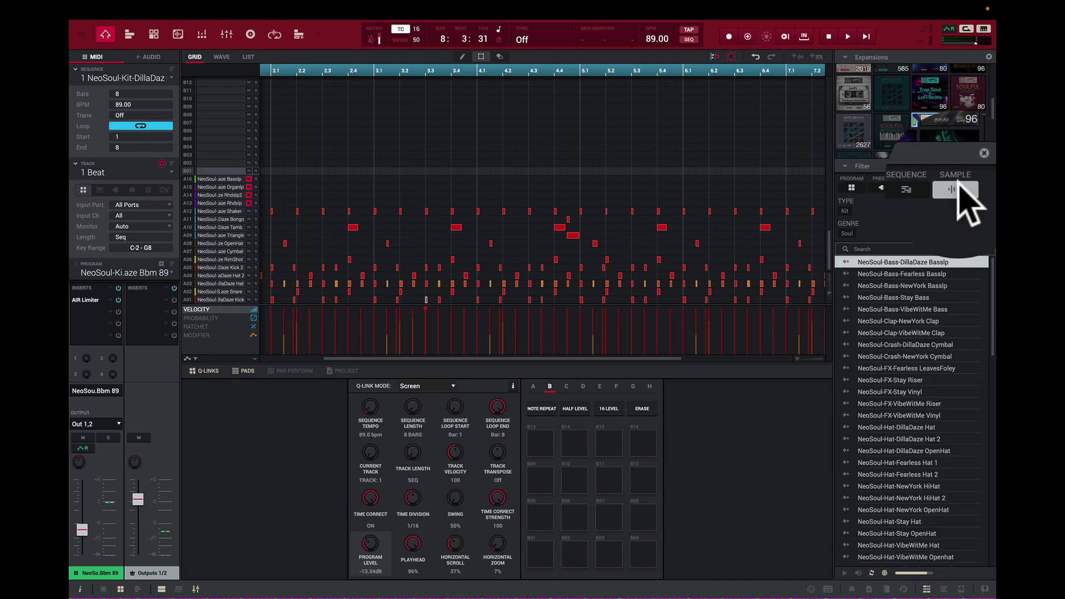
left_click(850, 423)
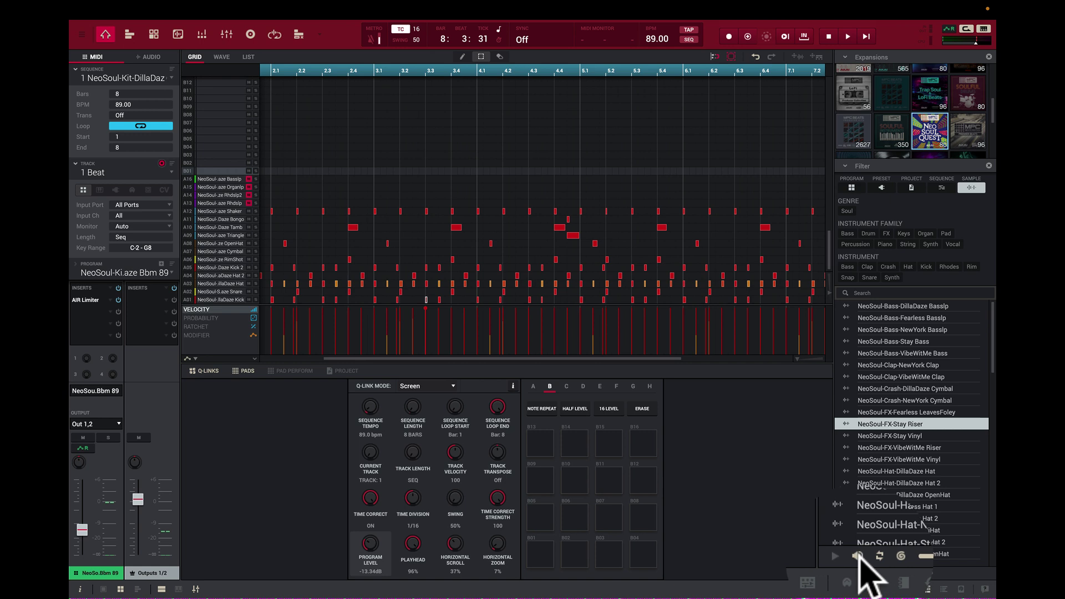
left_click(851, 459)
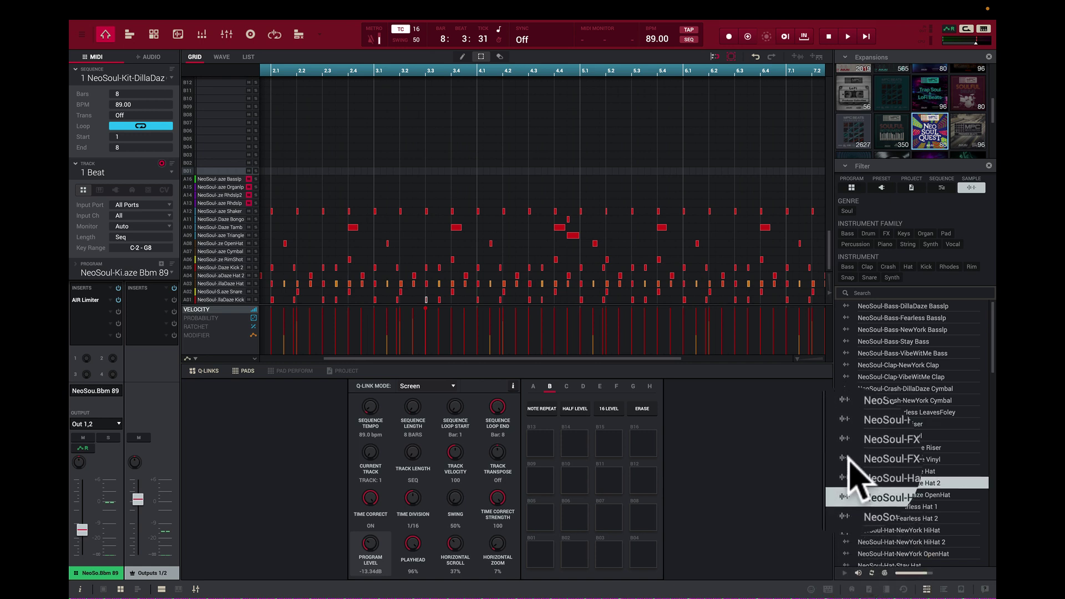
left_click(849, 400)
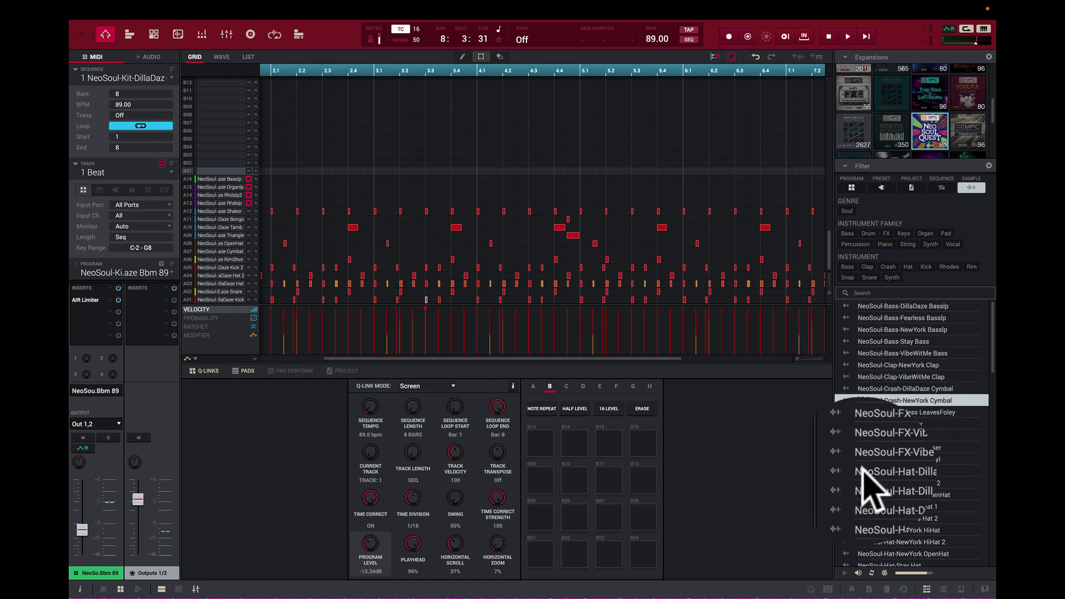
left_click(863, 470)
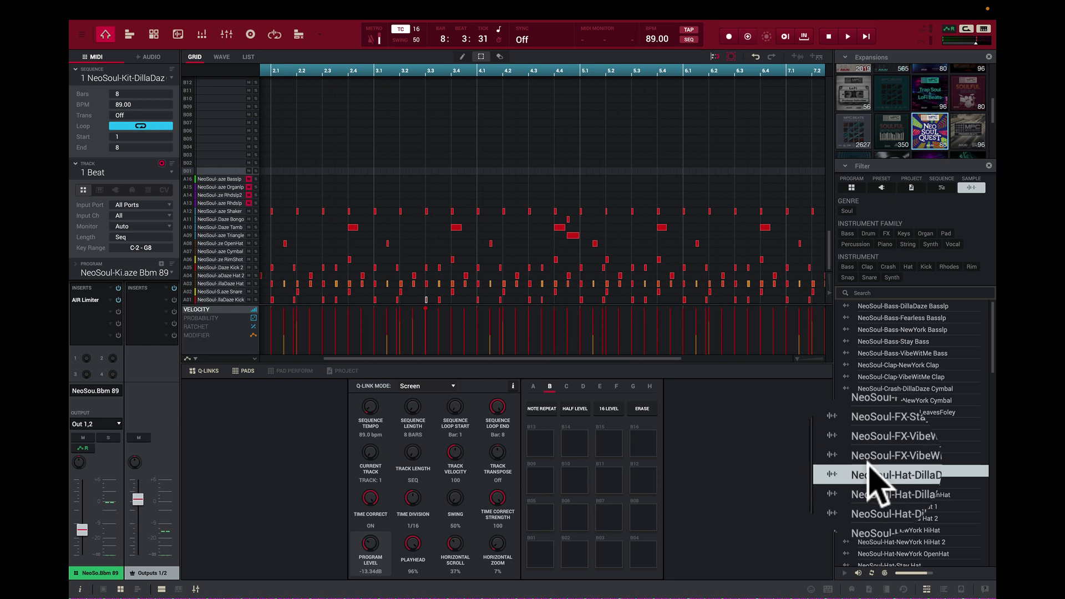
- Switch the mixer to the pad channel strip and select the A13 pad track
mouse_move(88, 541)
mouse_move(143, 456)
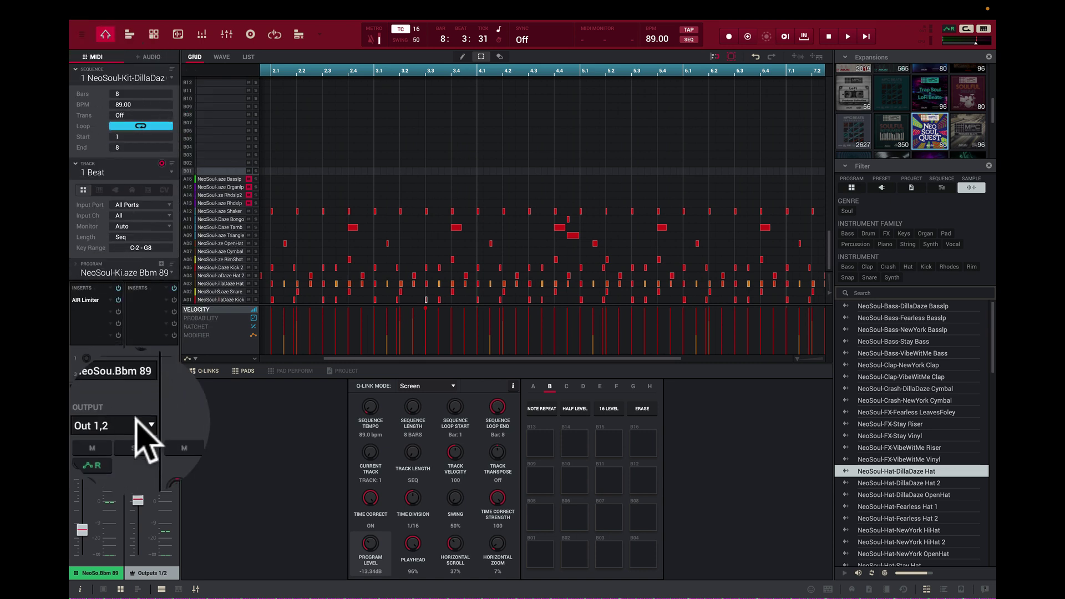
left_click(123, 581)
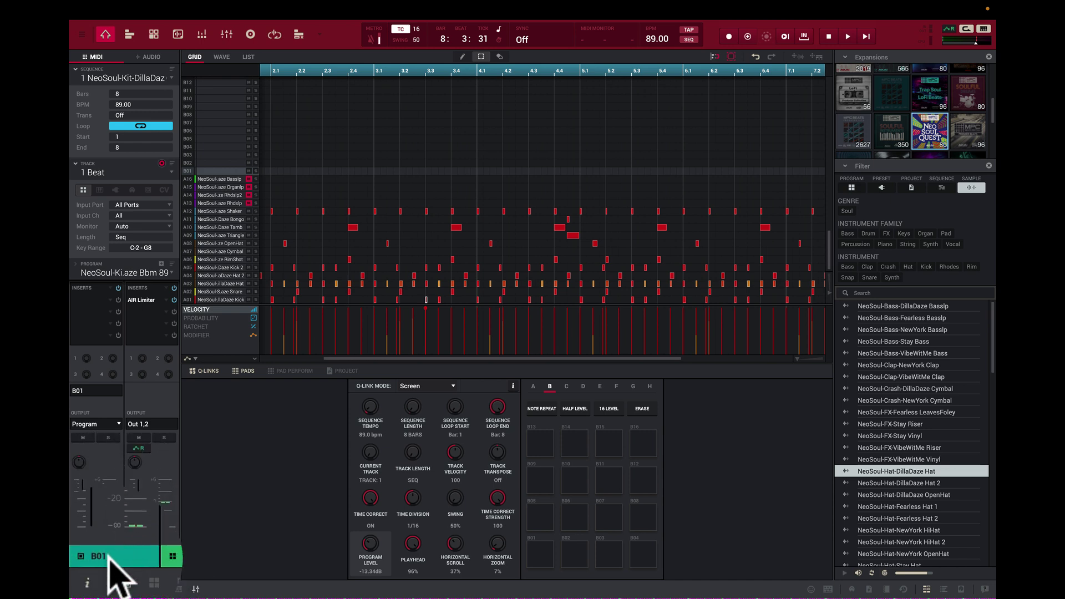
left_click(219, 202)
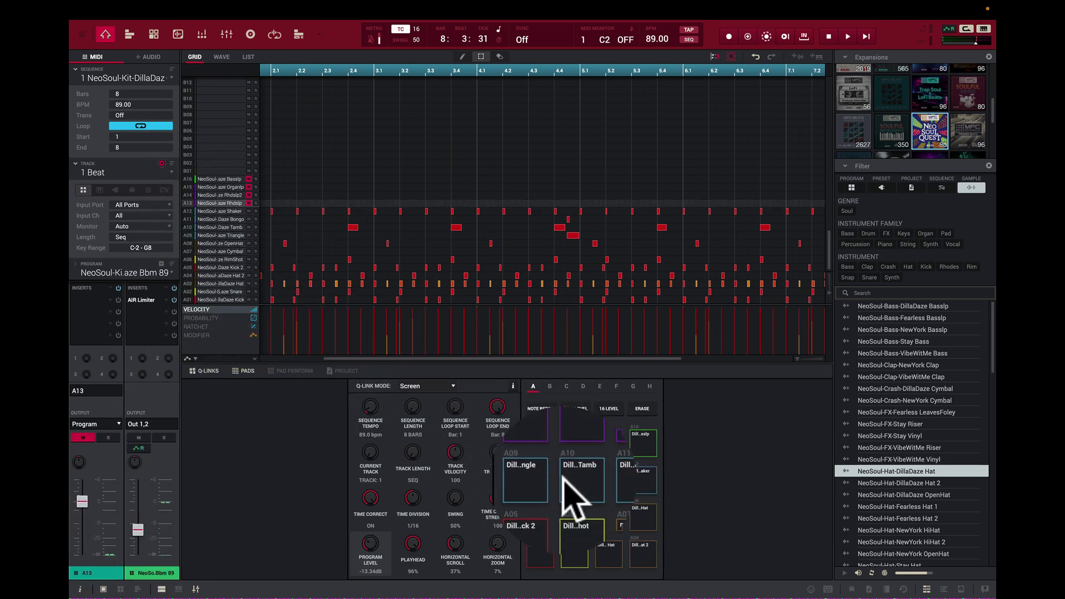
- Play pads A09 Triangle, A11 Bongo, A07 Cymbal, A06 RimShot, then Kick and Snare via Z and X
left_click(539, 491)
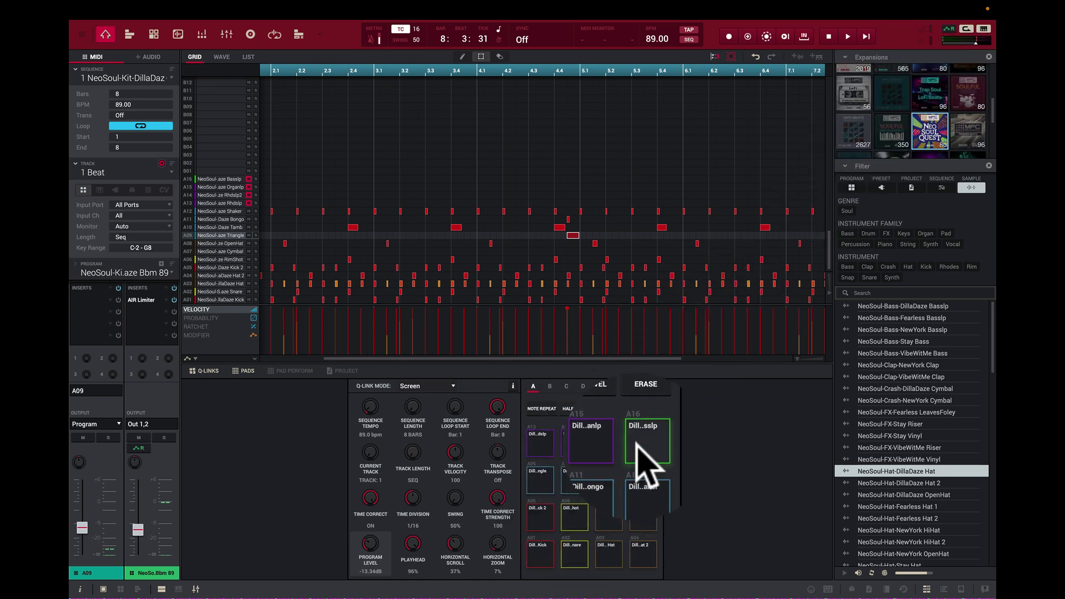
left_click(610, 485)
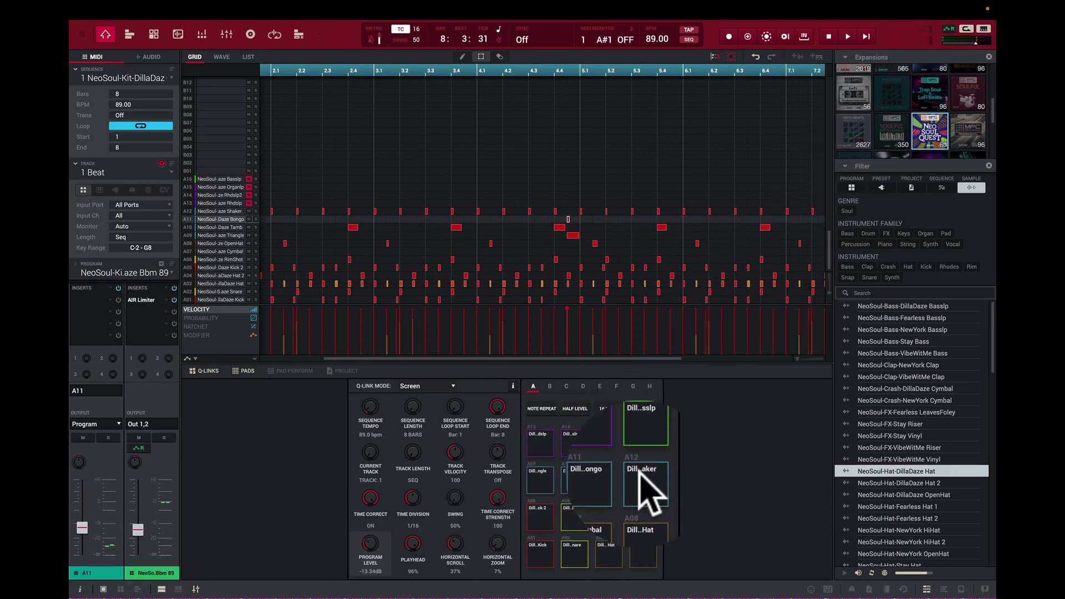
left_click(607, 516)
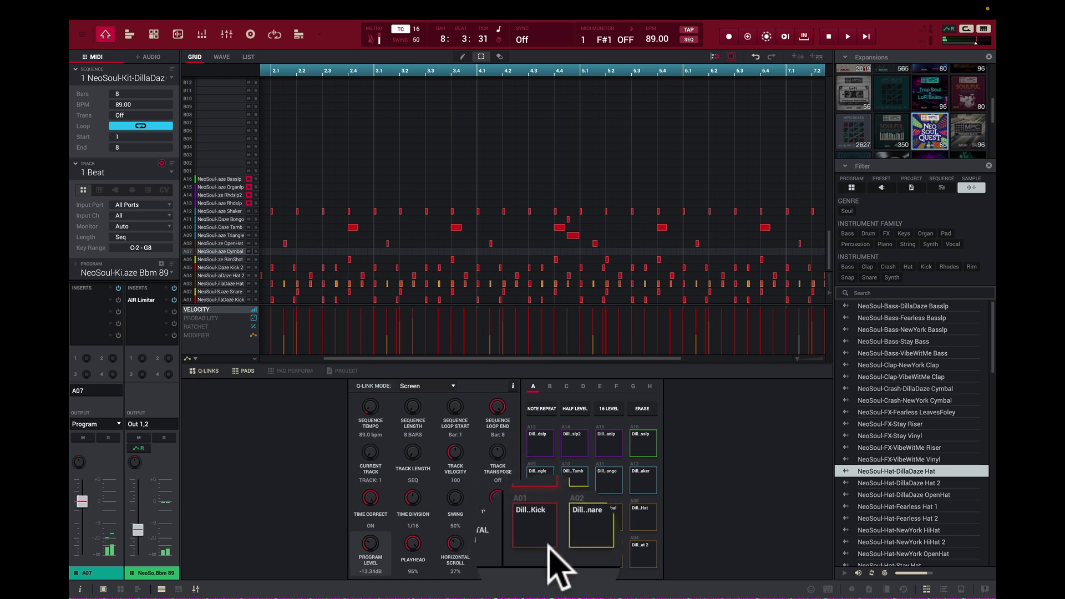
left_click(574, 521)
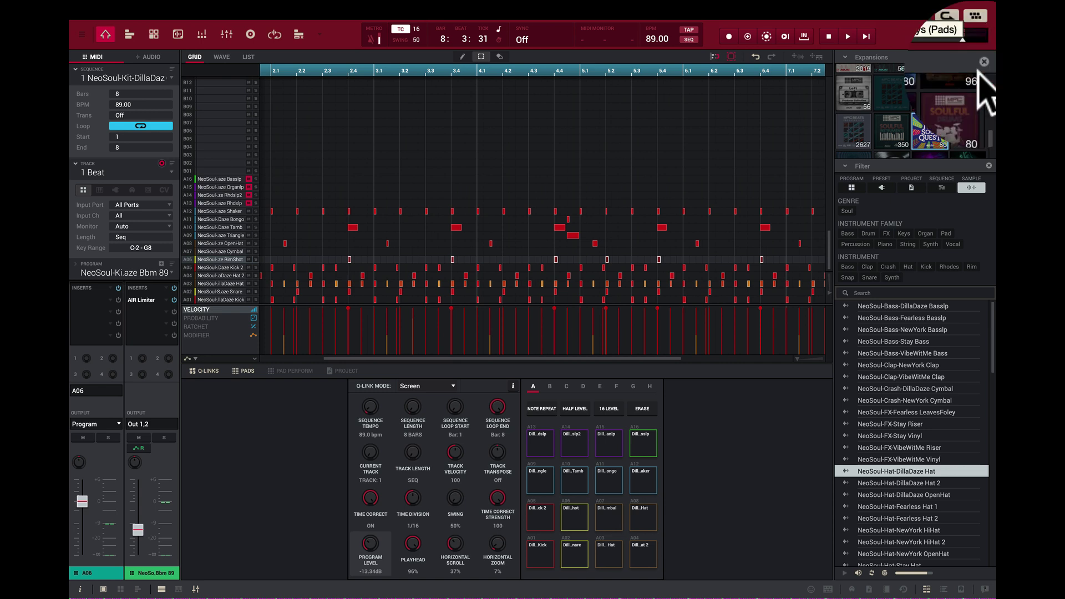
key("z")
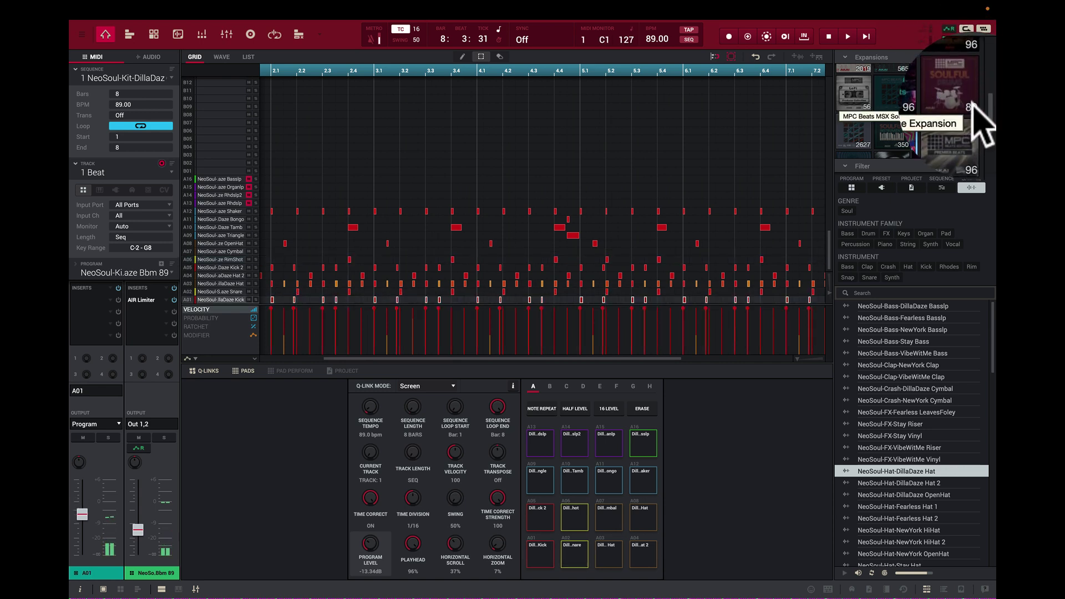
key("x")
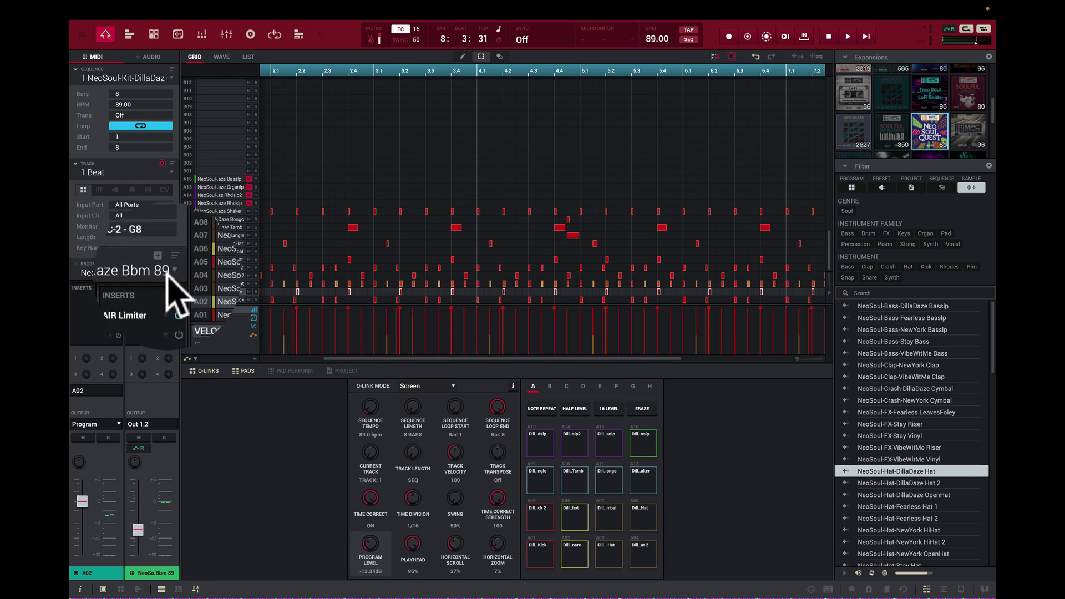
- Cycle the mixer strip through Snare pad A02, MIDI and hidden, ending on the Program channel strip
left_click(143, 578)
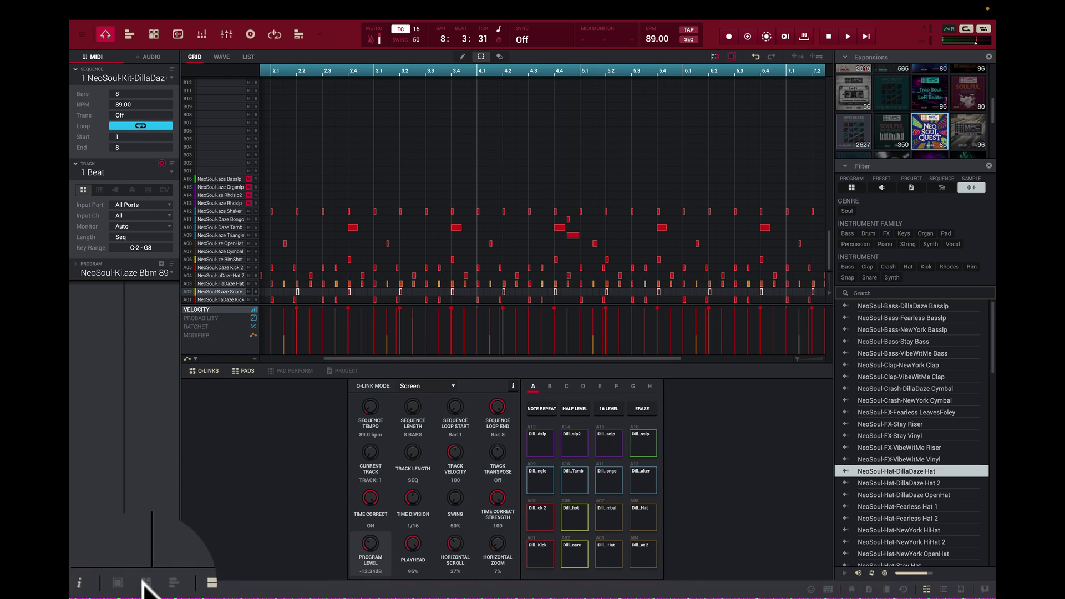
left_click(145, 583)
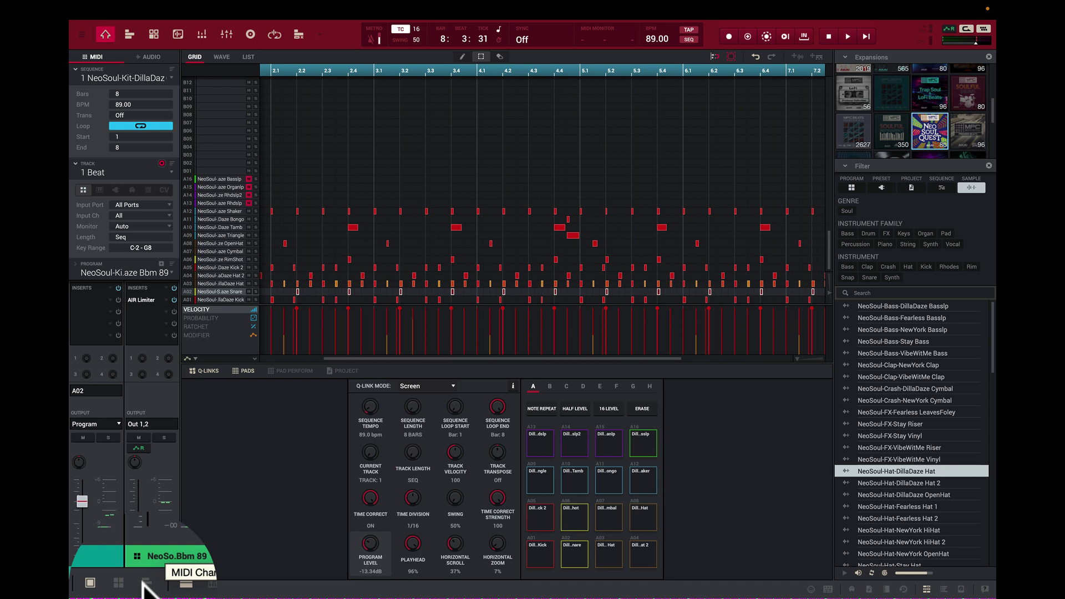
left_click(145, 584)
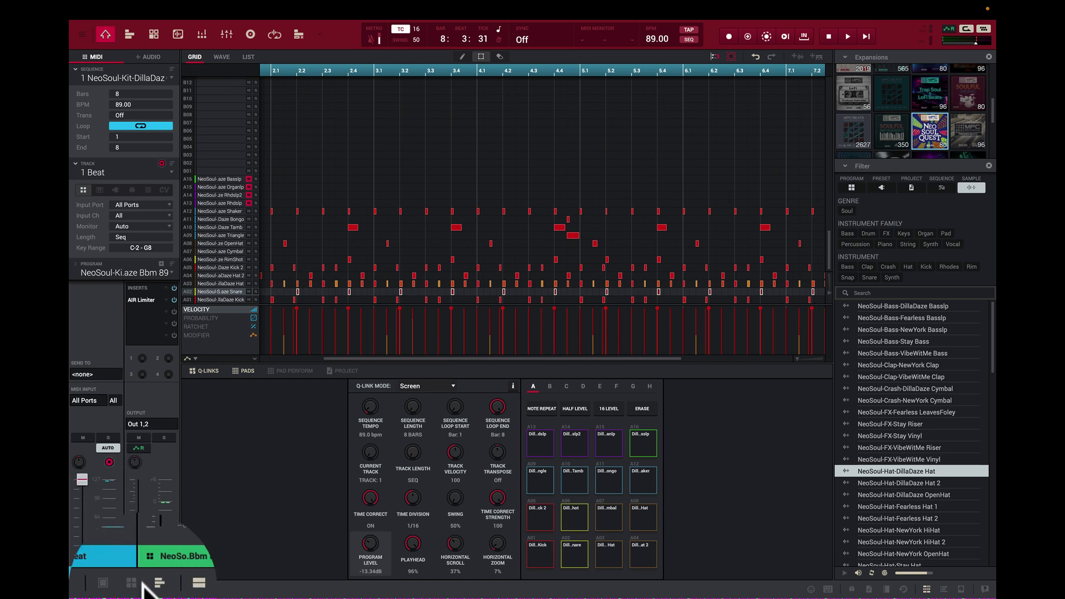
left_click(143, 580)
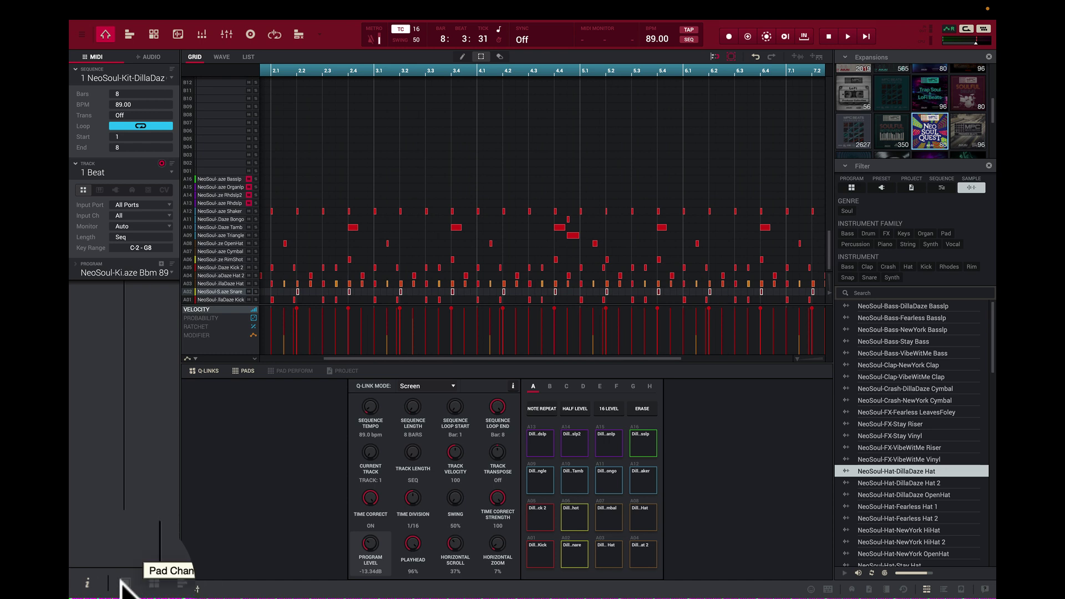
left_click(137, 581)
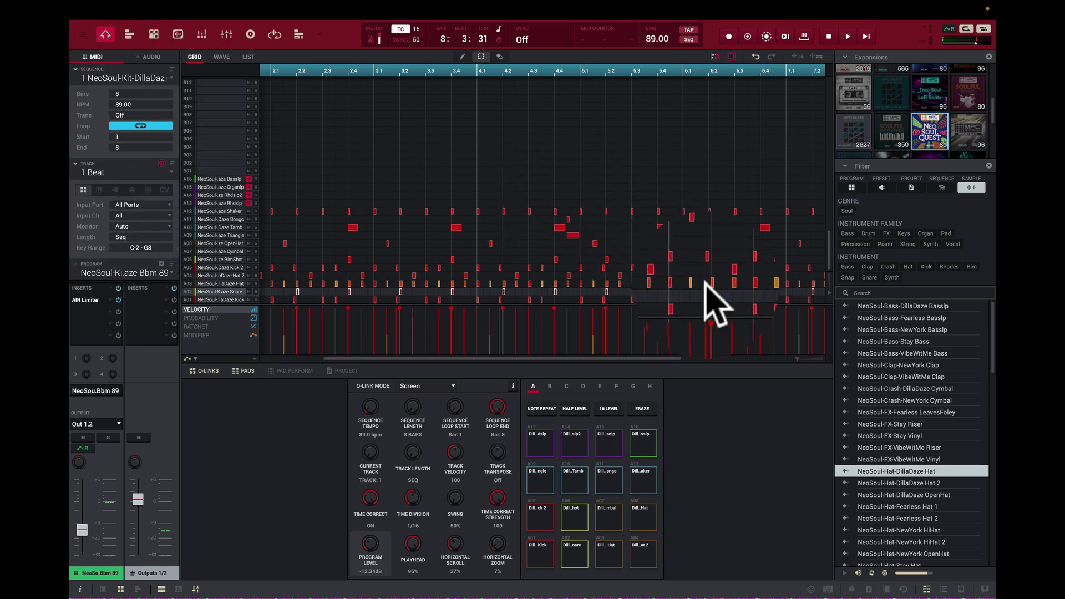
- Zoom out to all 8 bars, adjust the bar count and loop end, then toggle sequence looping off and on
double_click(796, 358)
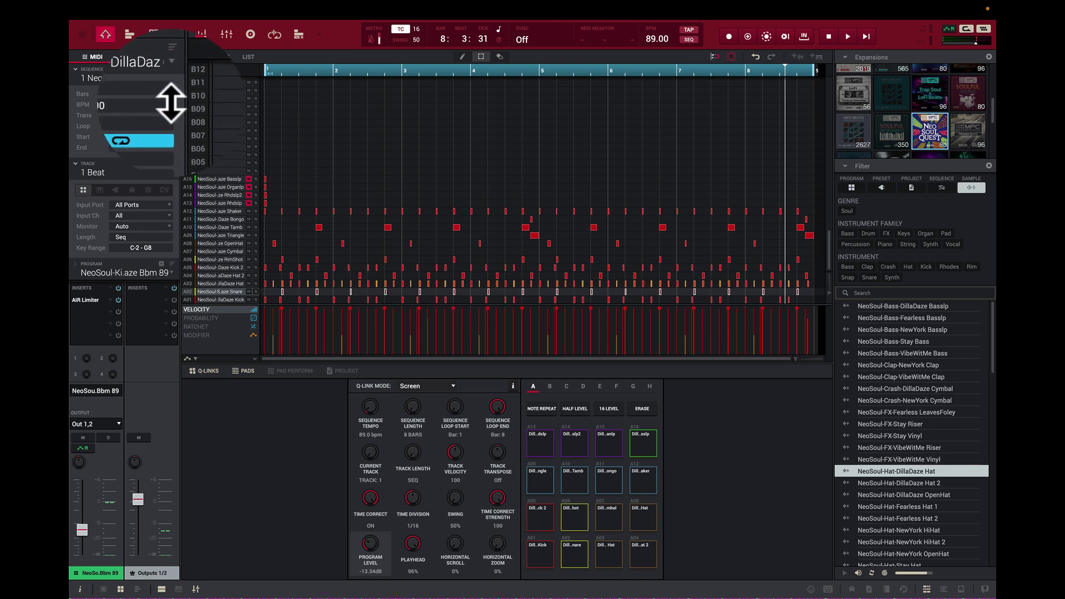
left_click_drag(170, 104, 128, 105)
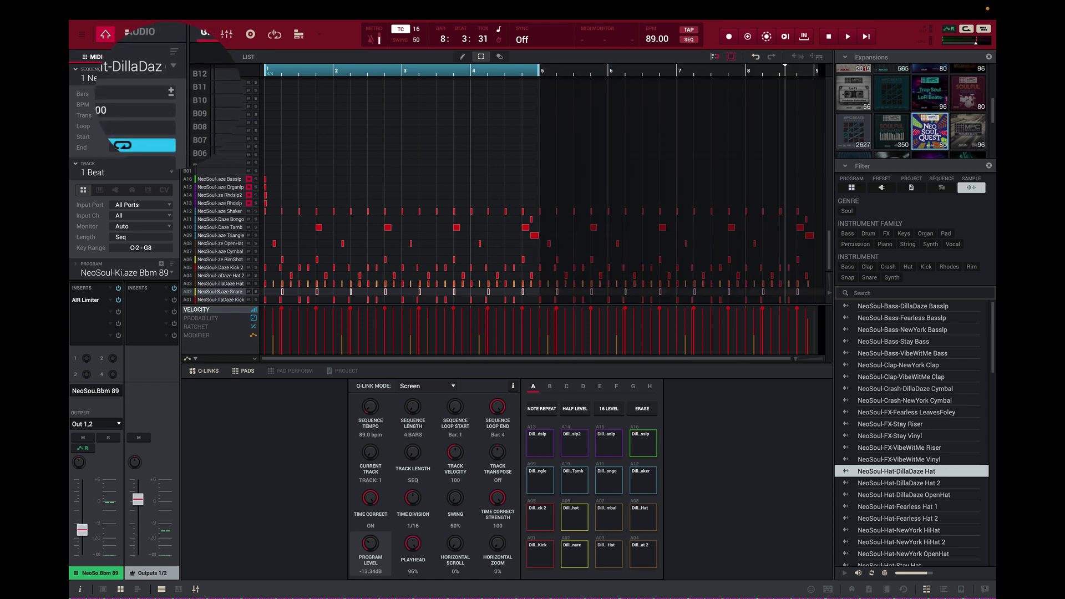
double_click(145, 94)
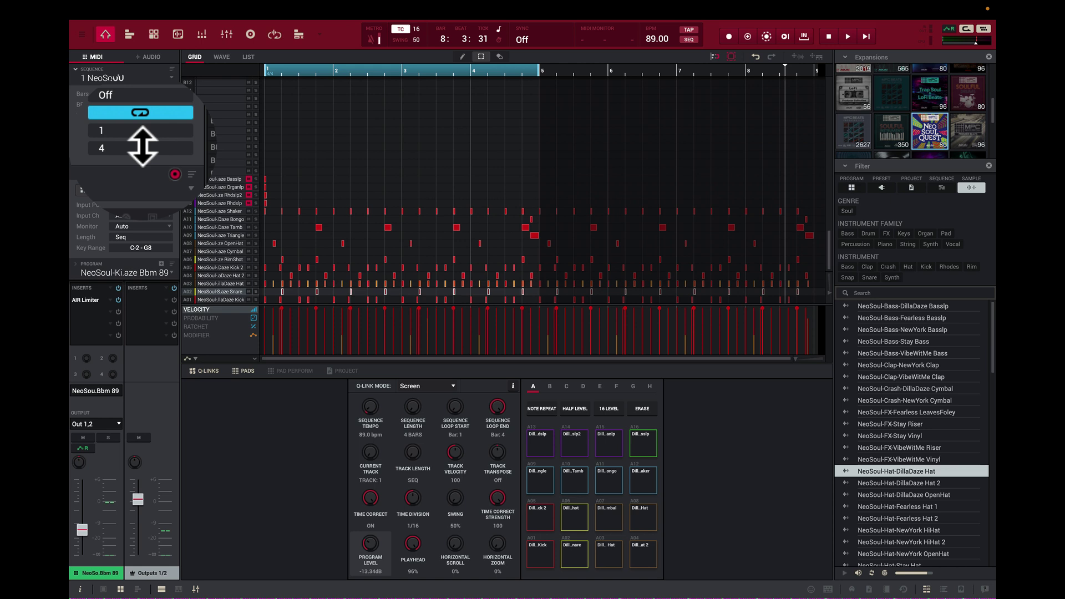
scroll(142, 147, "up", 4)
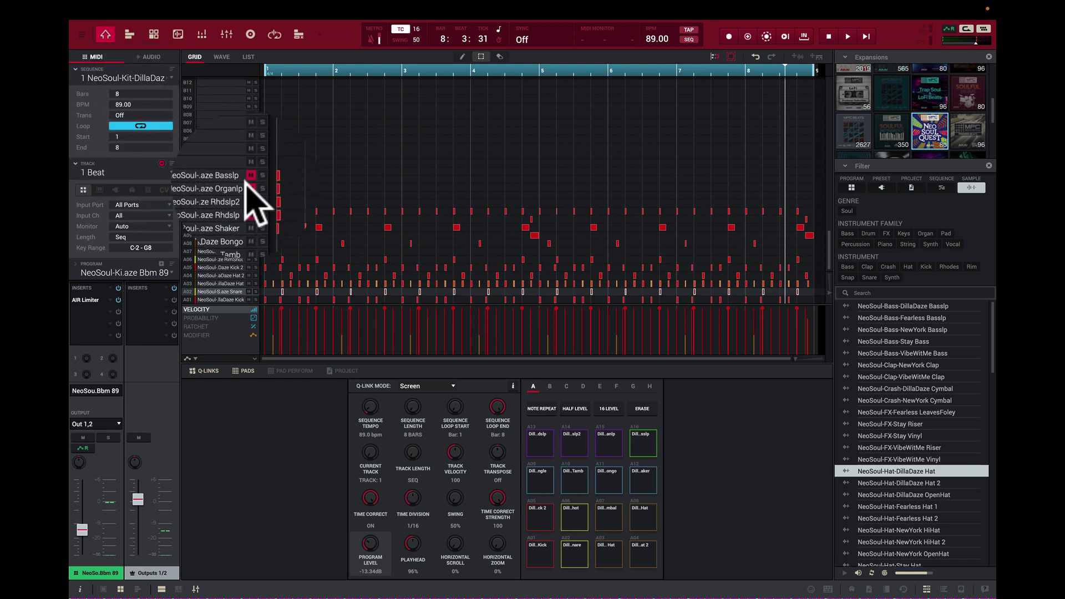
left_click(155, 124)
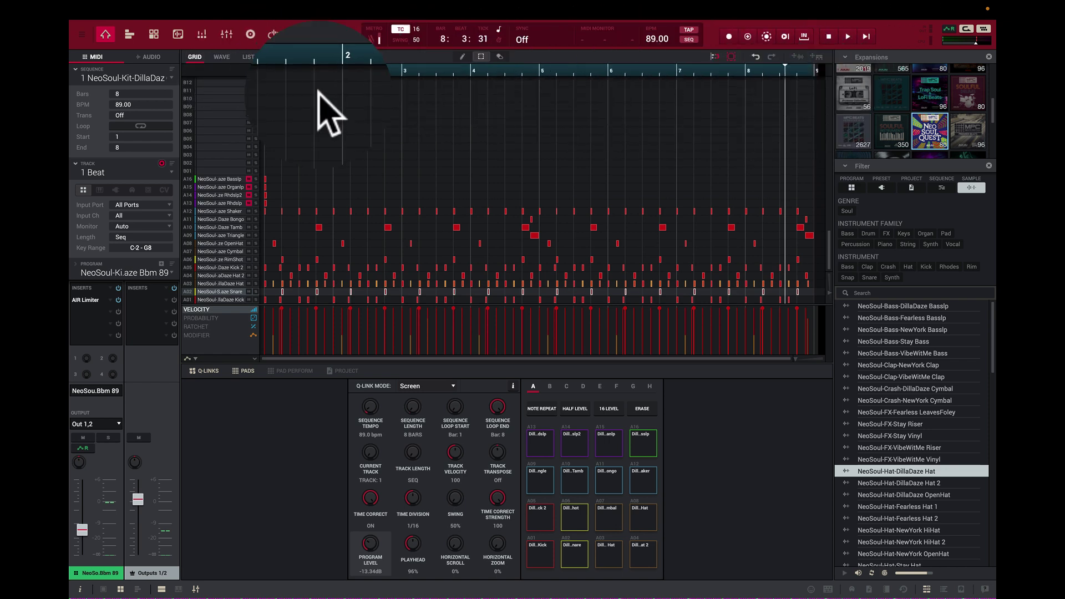
left_click(142, 127)
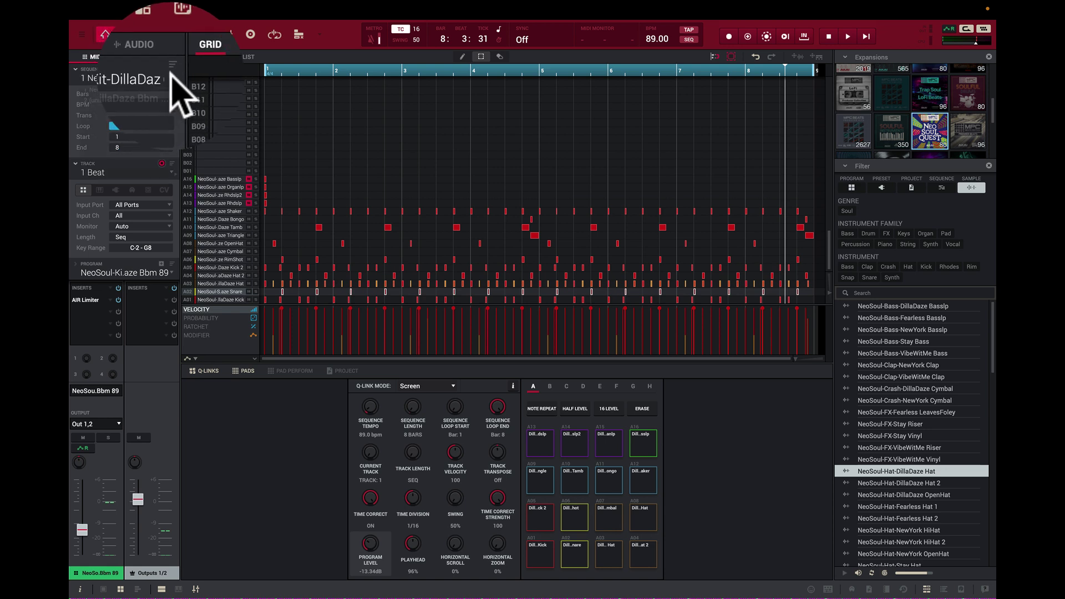
- Try the Default, Custom and All sequence field sets, settle on Custom, then show the track field choices
left_click(171, 77)
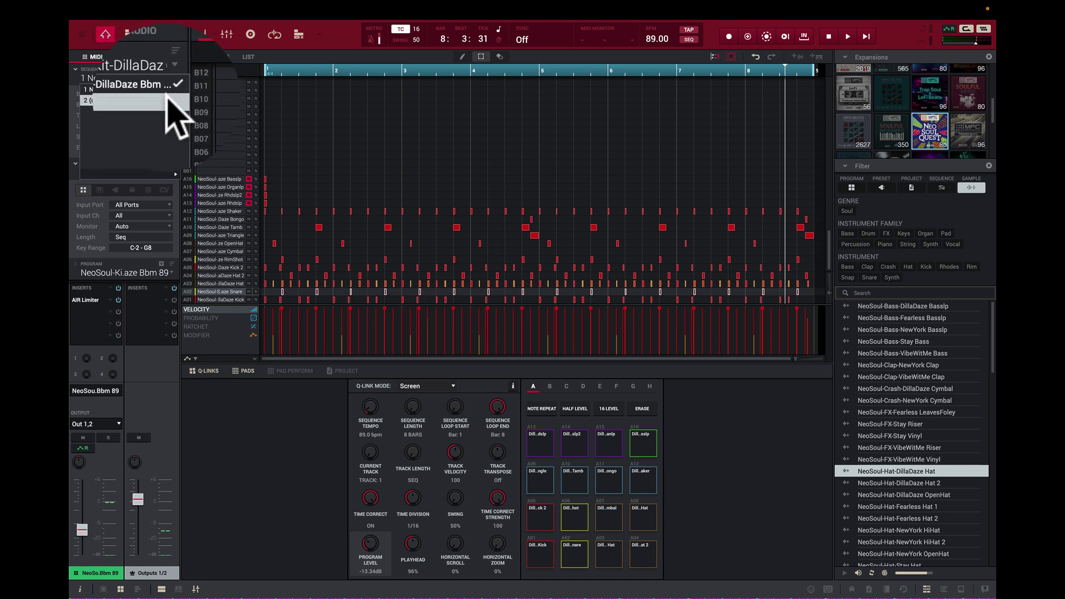
left_click(169, 73)
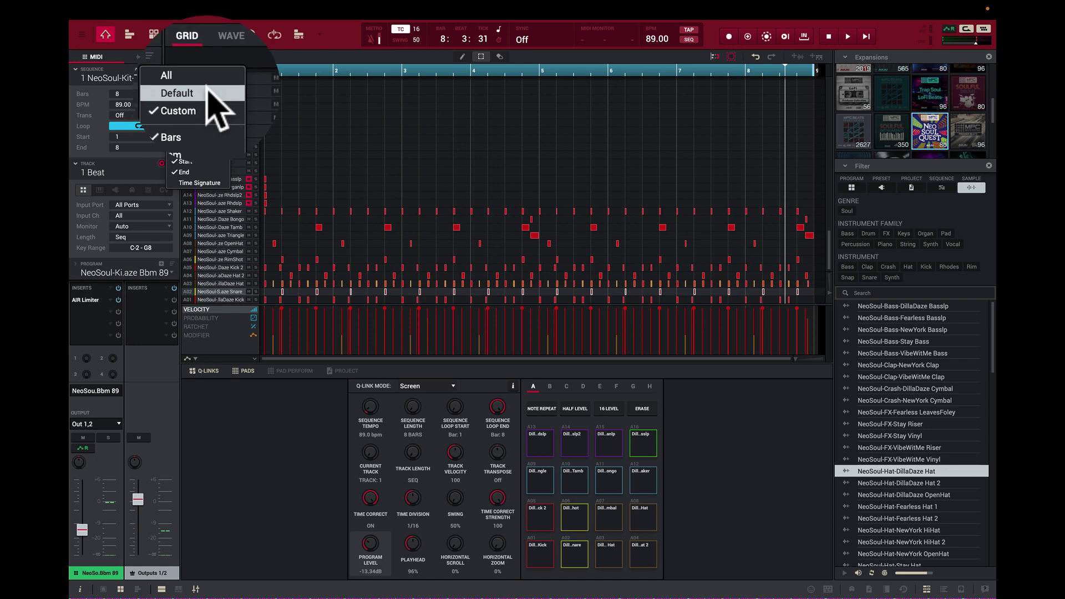
left_click(208, 90)
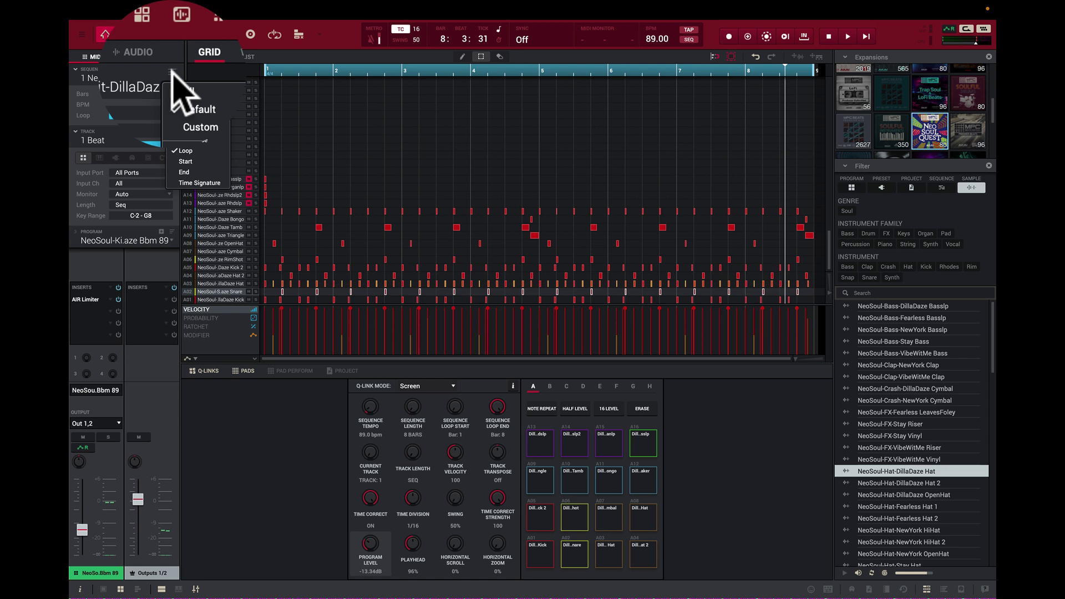
left_click(196, 102)
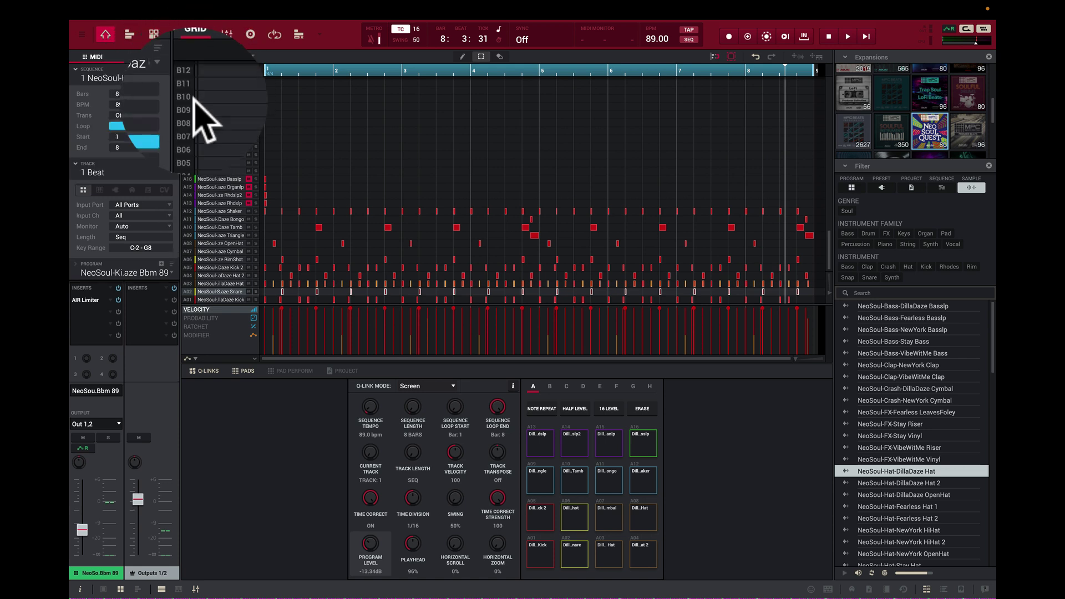
left_click(169, 72)
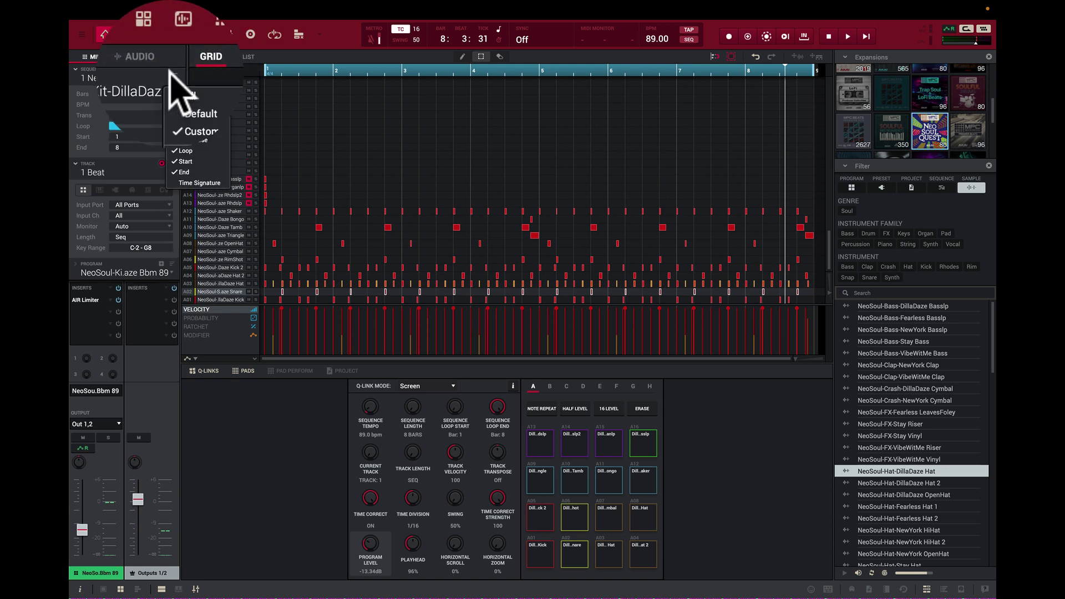
left_click(191, 81)
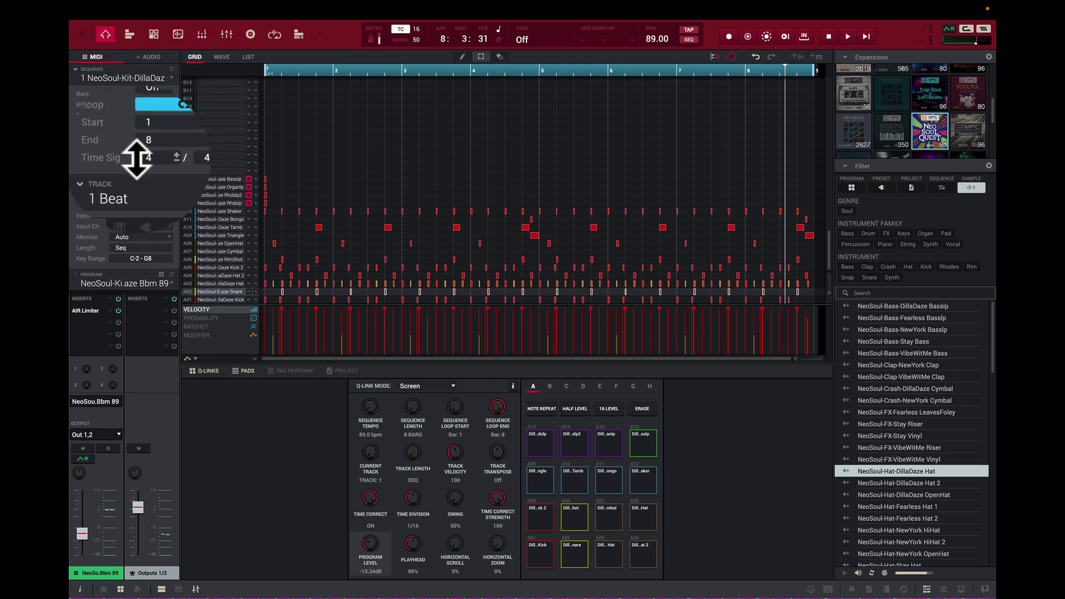
left_click(171, 69)
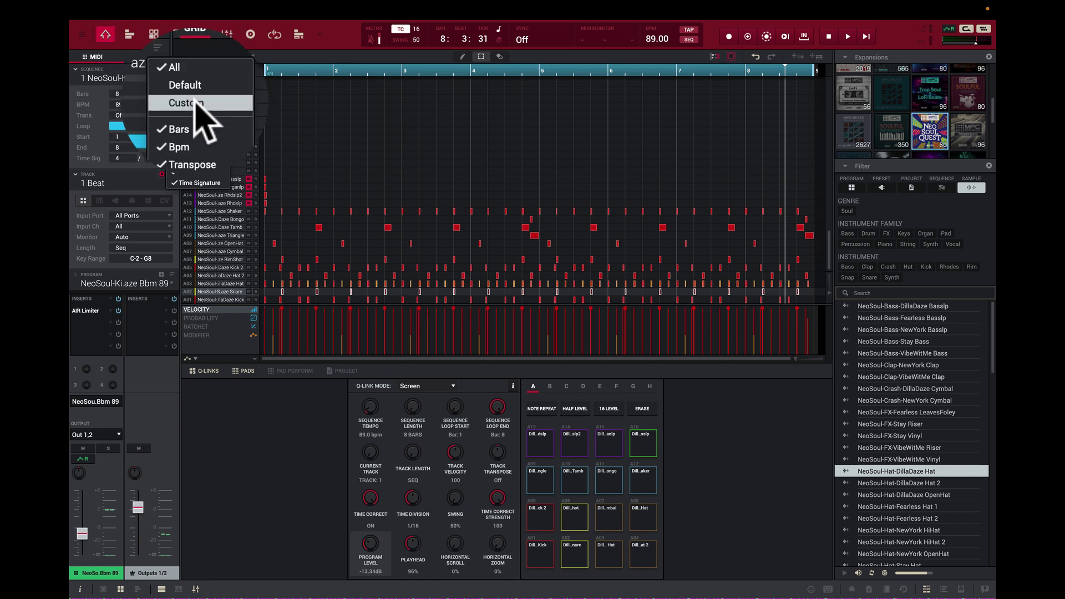
left_click(200, 103)
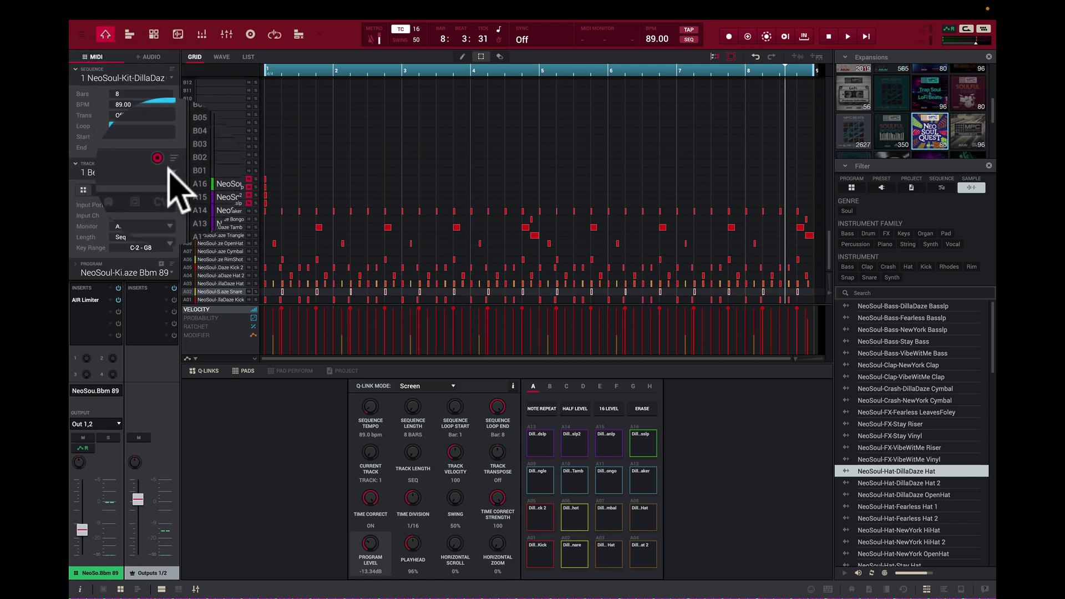
left_click(170, 168)
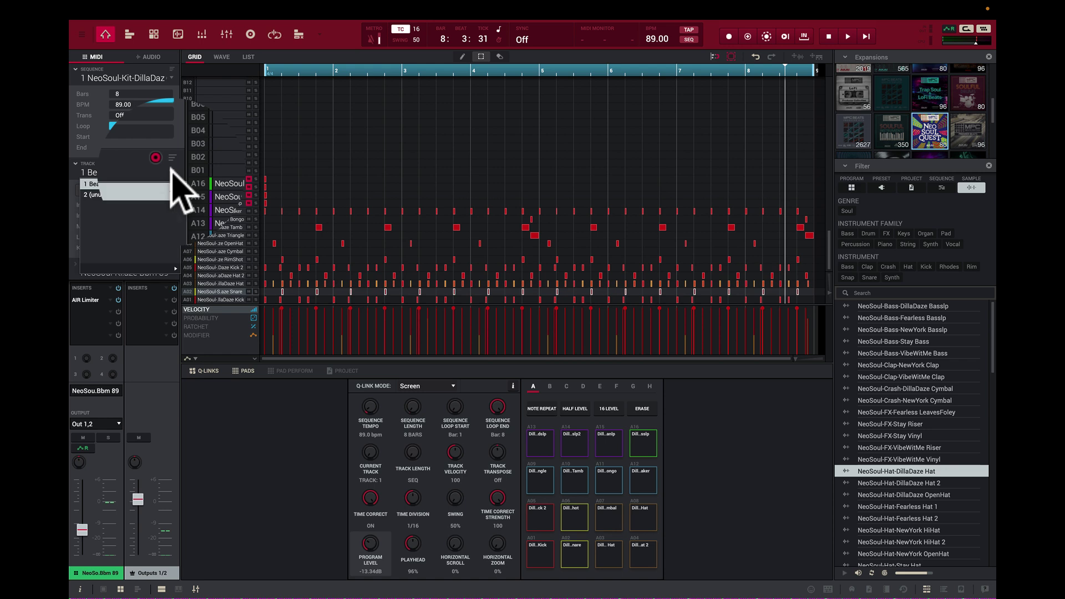
left_click(172, 158)
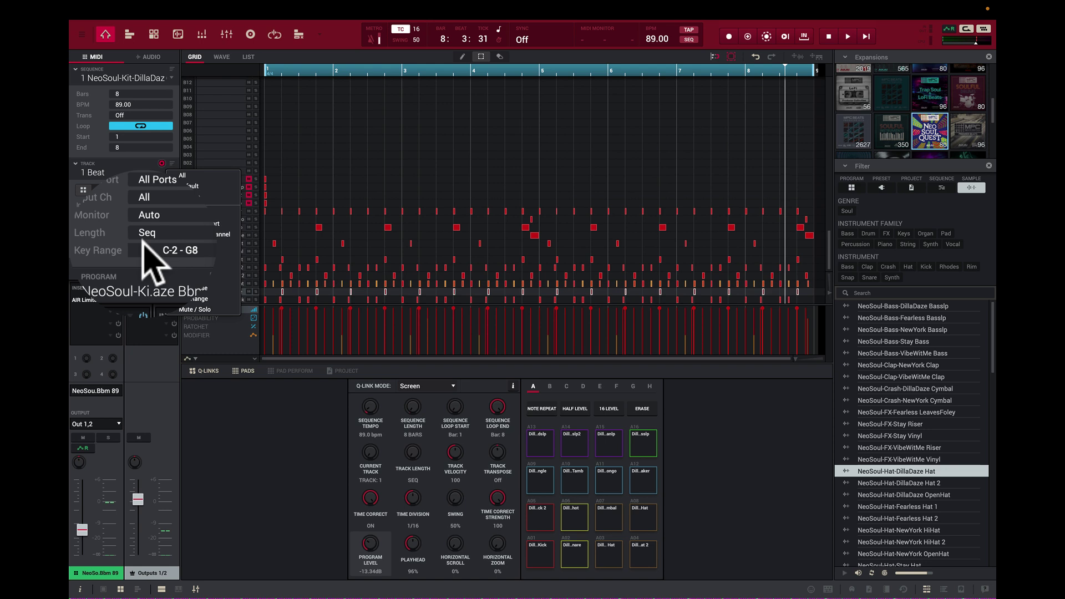
- Dismiss the track field menu and switch to the Audio 001 track's audio region editor
left_click(152, 72)
left_click(151, 71)
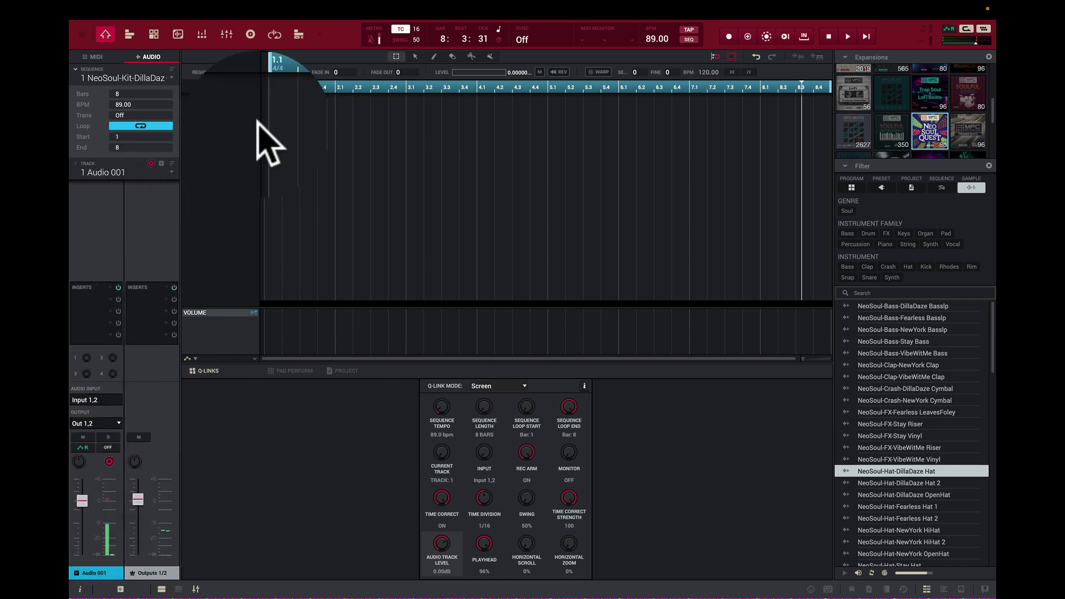
- Open the Sampler and set its output to Stereo, then back to Mono
left_click(251, 56)
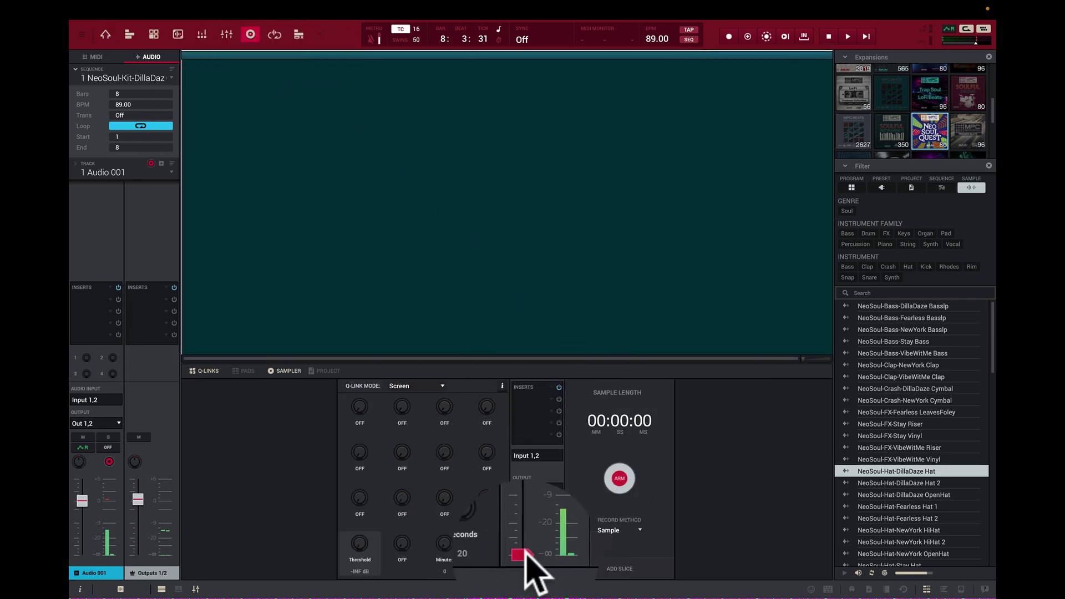
left_click(545, 486)
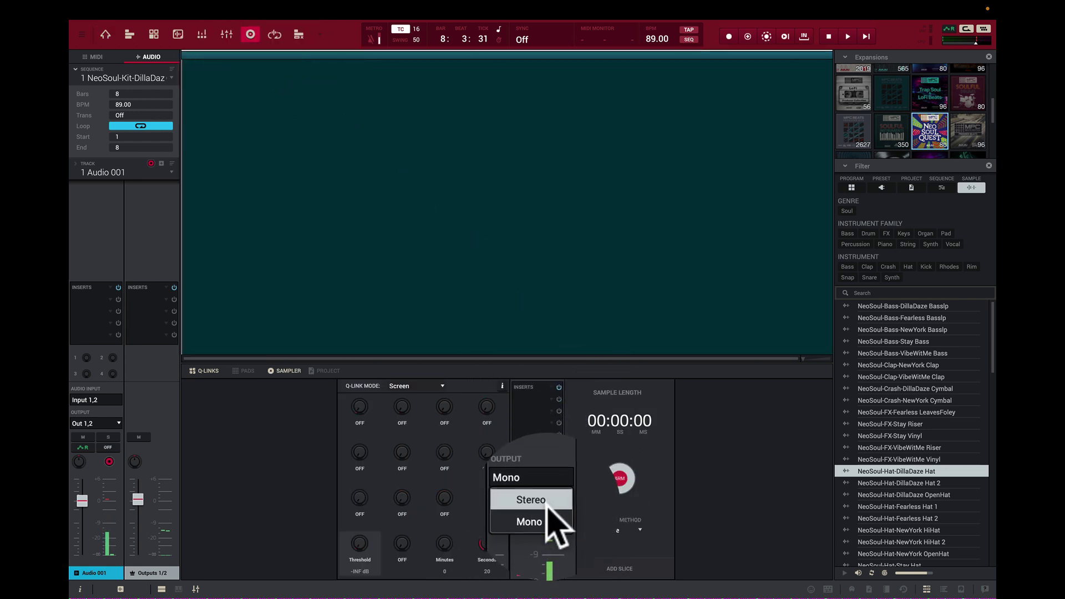
left_click(547, 501)
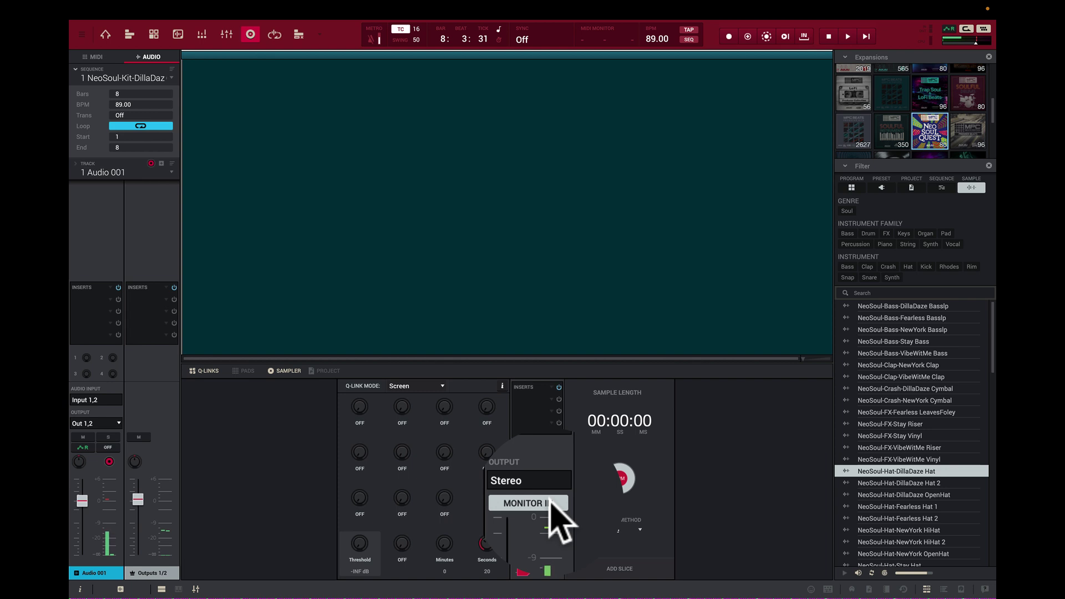
left_click(537, 502)
left_click(535, 516)
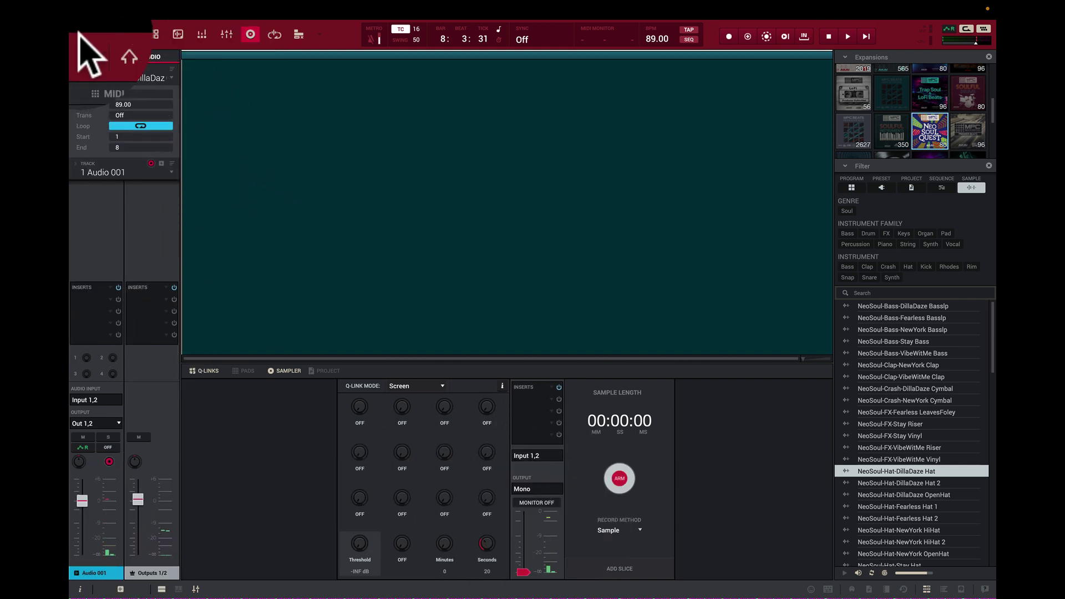
- Visit the track, program edit, sample edit, pad mixer, channel mixer, sampler and looper views, then return Home
left_click(129, 53)
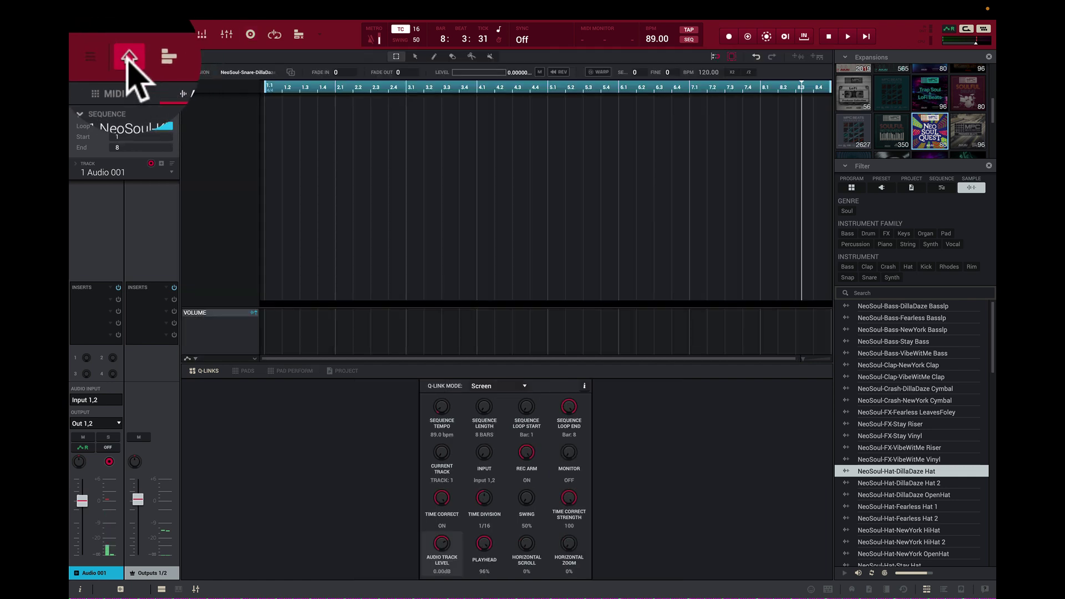
left_click(139, 55)
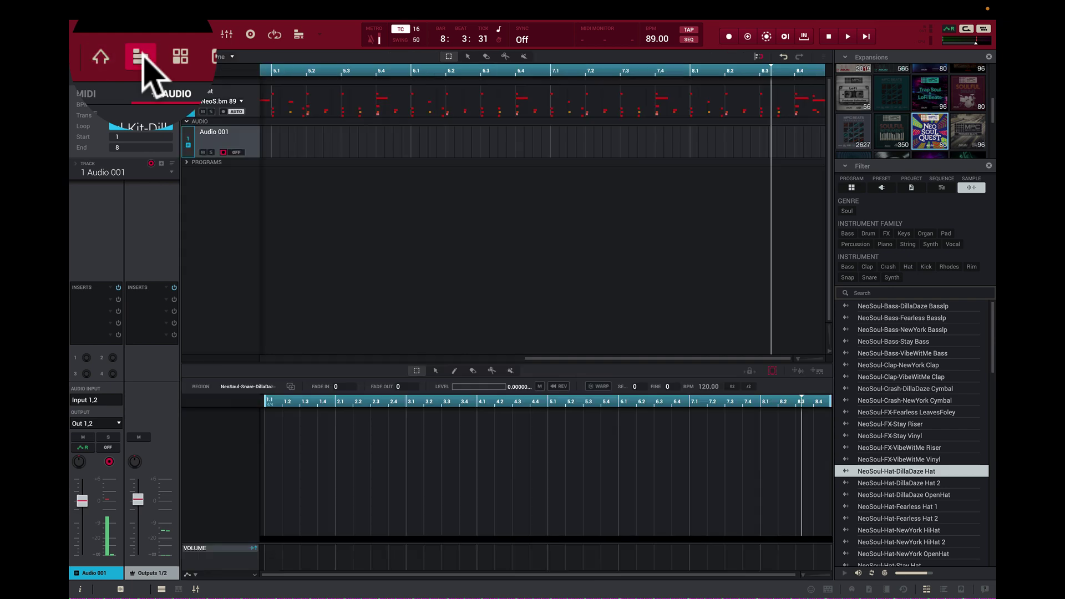
left_click(167, 55)
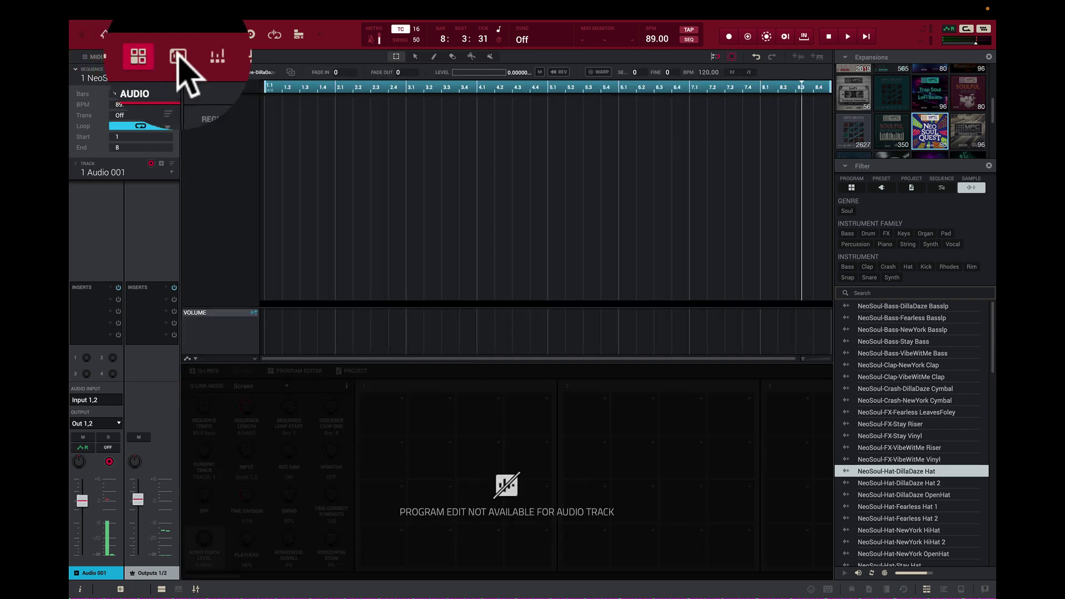
left_click(204, 51)
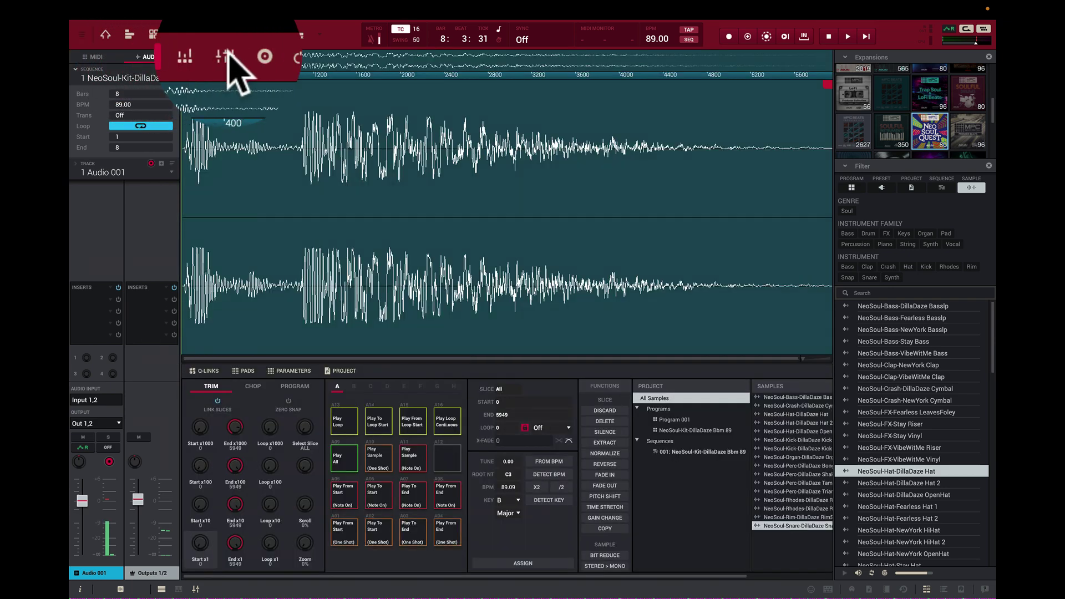
left_click(227, 53)
left_click(252, 53)
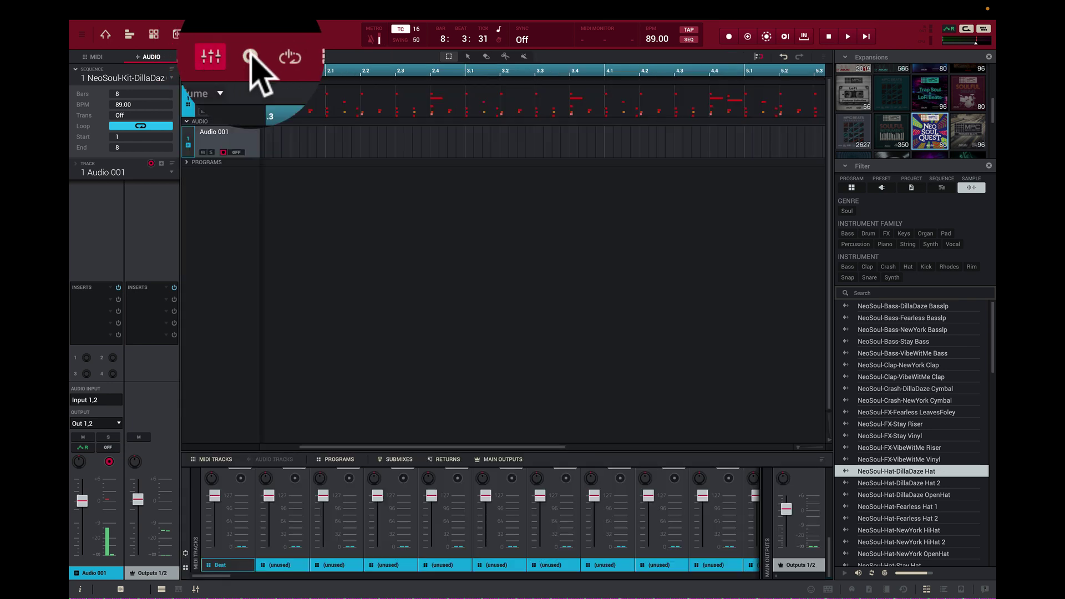
left_click(271, 53)
left_click(274, 34)
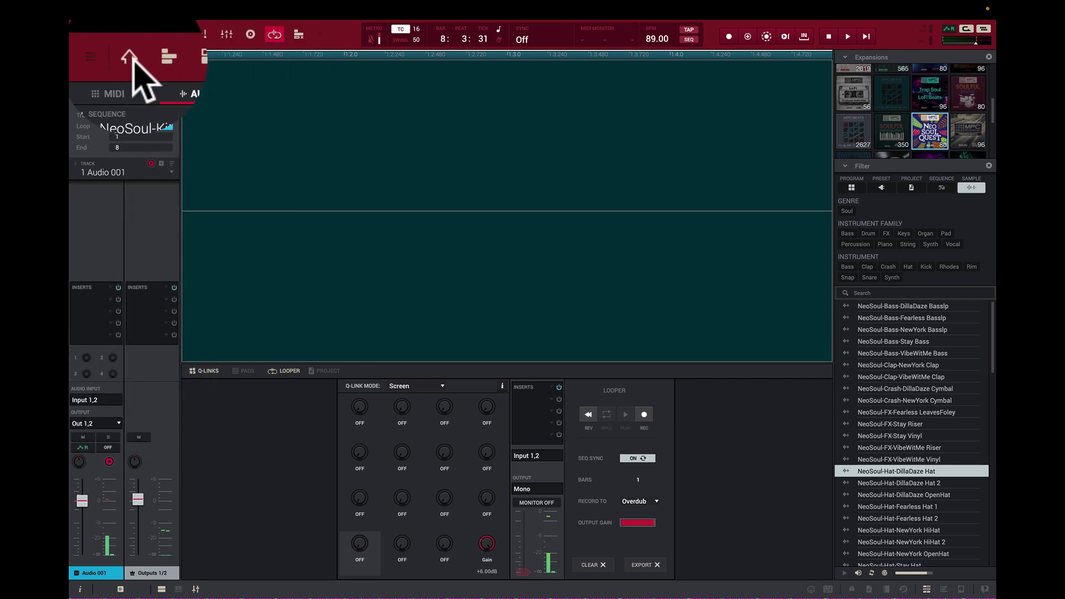
left_click(105, 34)
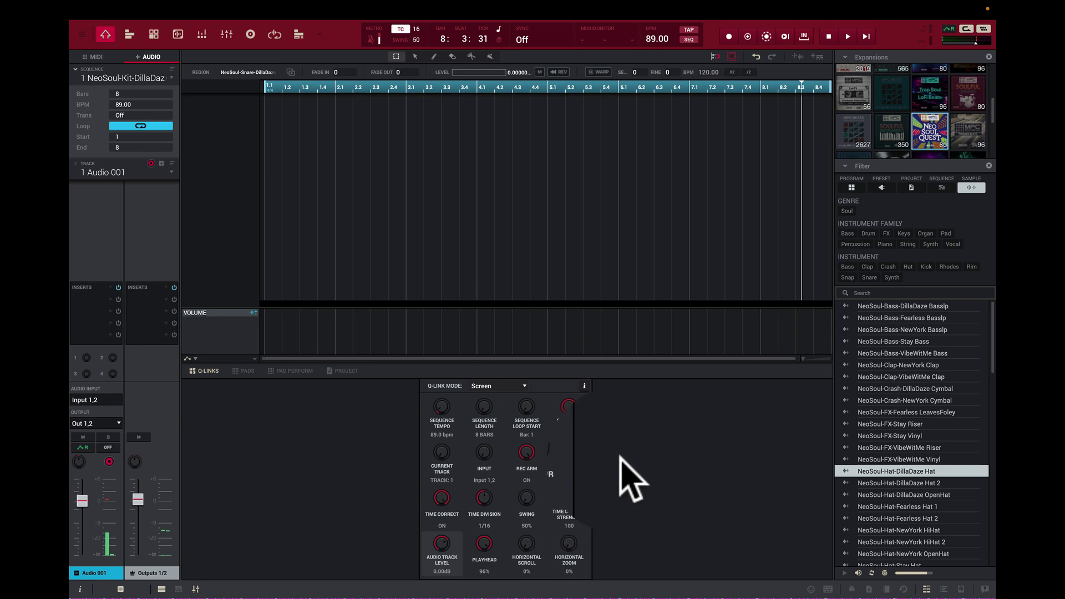
- Show the on-screen MIDI keyboard, then toggle the audio channel strip and inspector off and back on
left_click(180, 582)
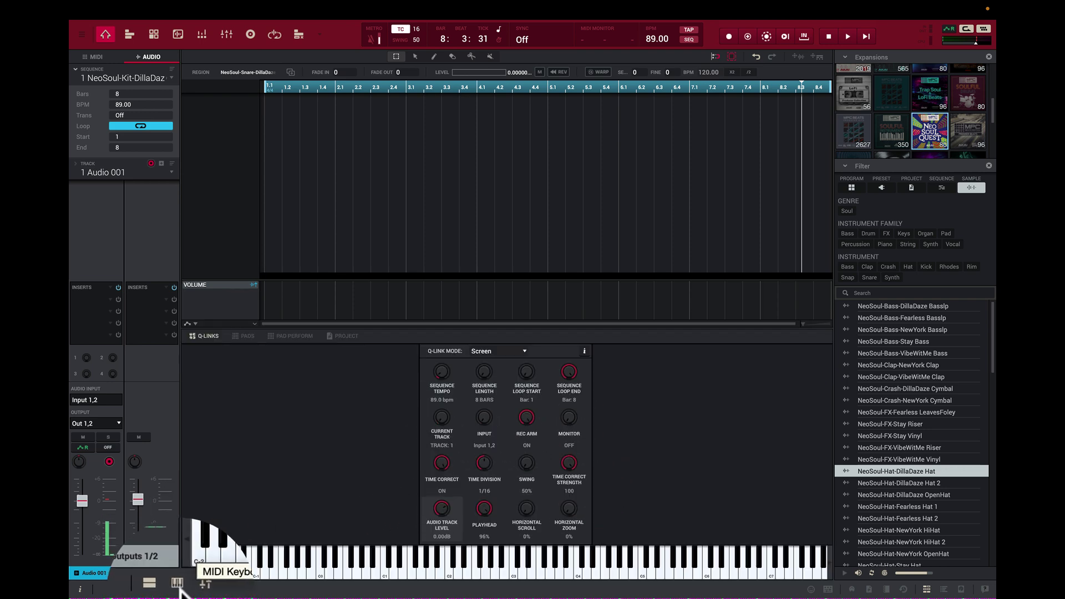
left_click(140, 582)
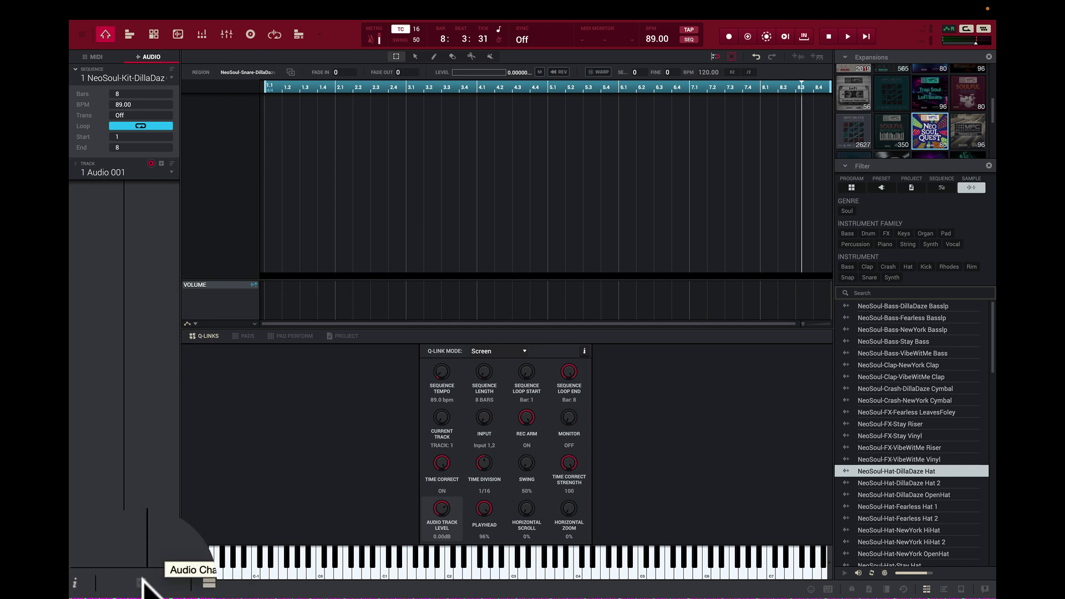
left_click(141, 583)
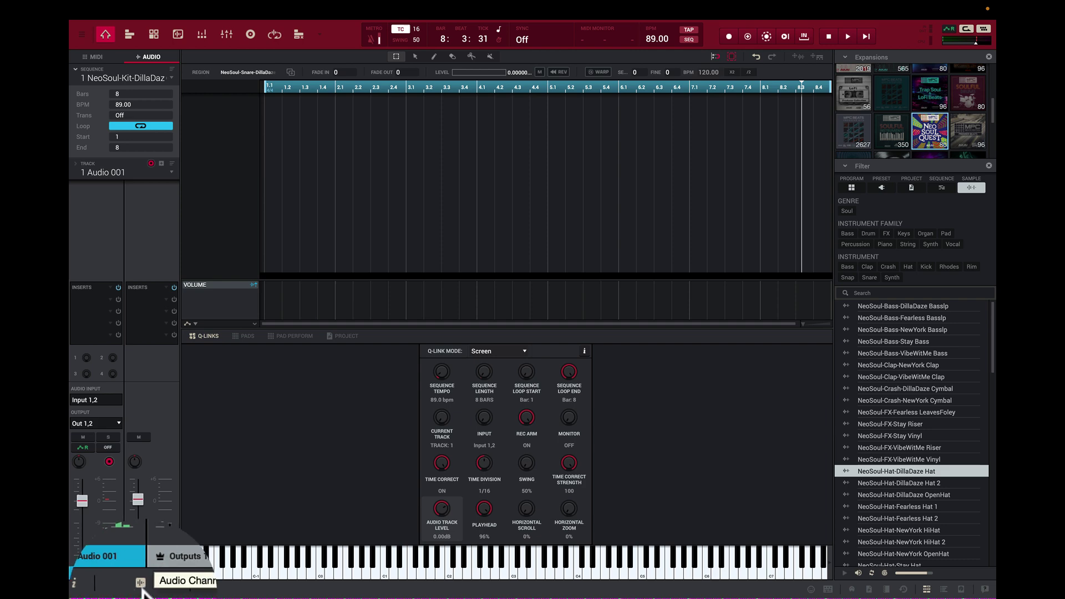
left_click(161, 585)
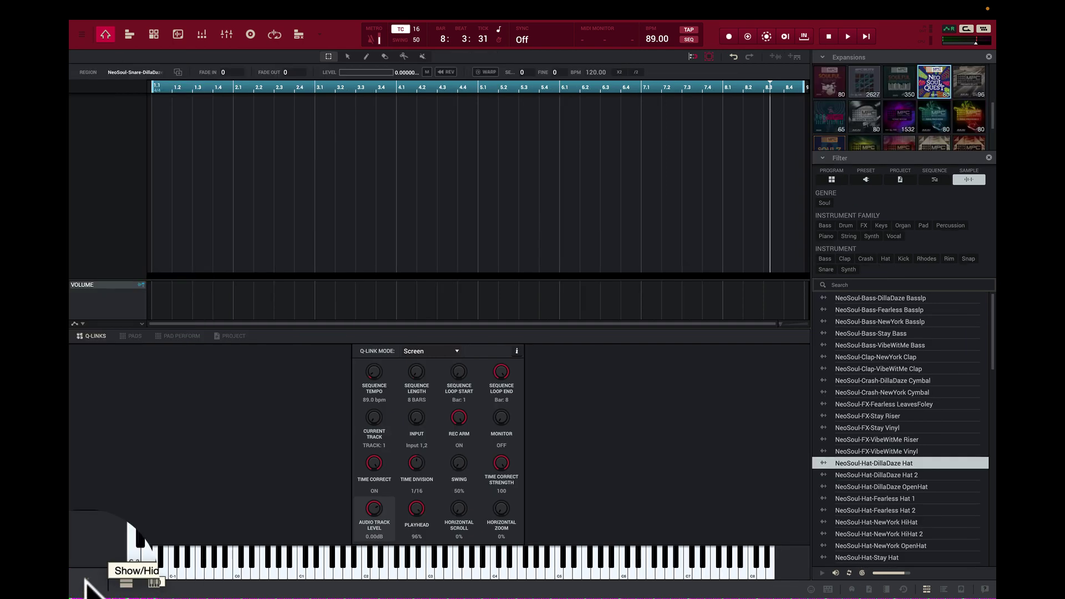
left_click(126, 582)
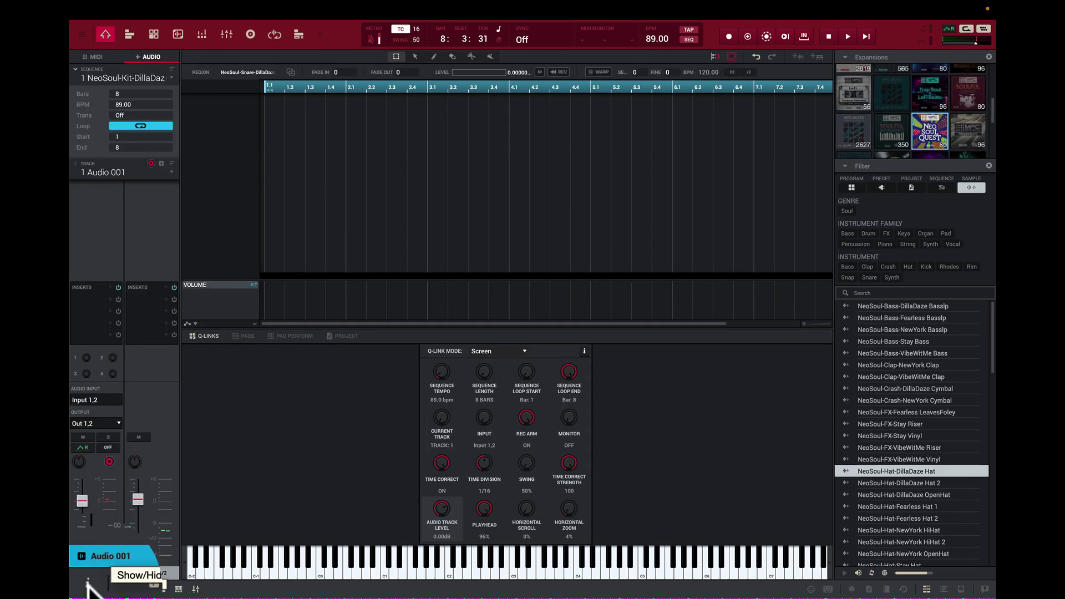